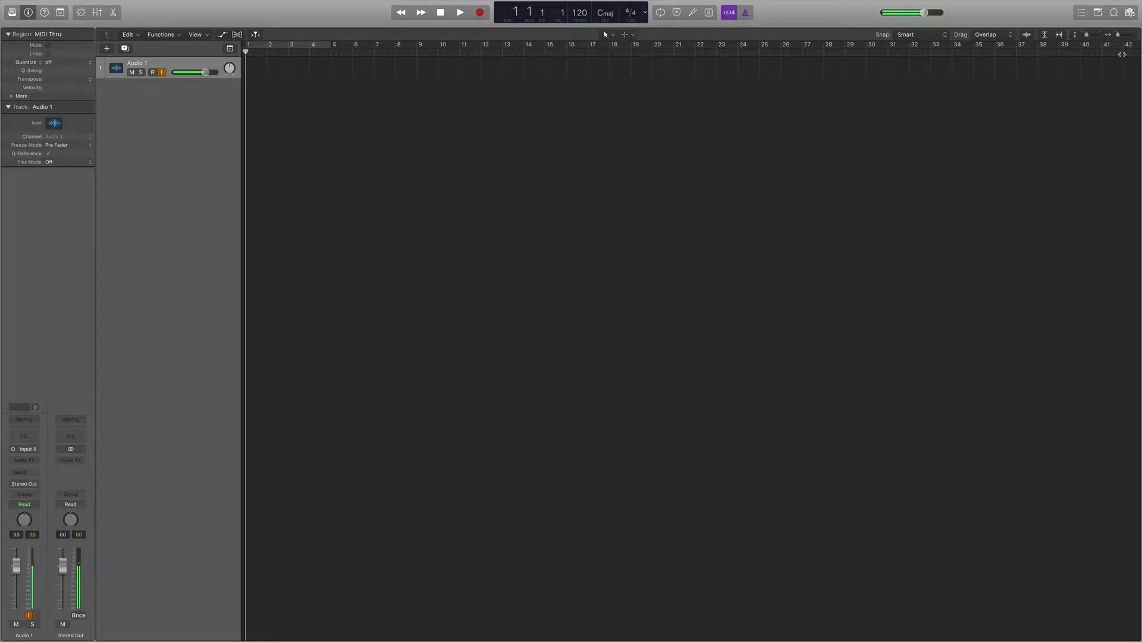
# Add a SoCal Drummer track (Rock genre, drummer Kyle) and select both of its Drummer regions
pyautogui.moveTo(311, 5)
pyautogui.moveTo(270, 5)
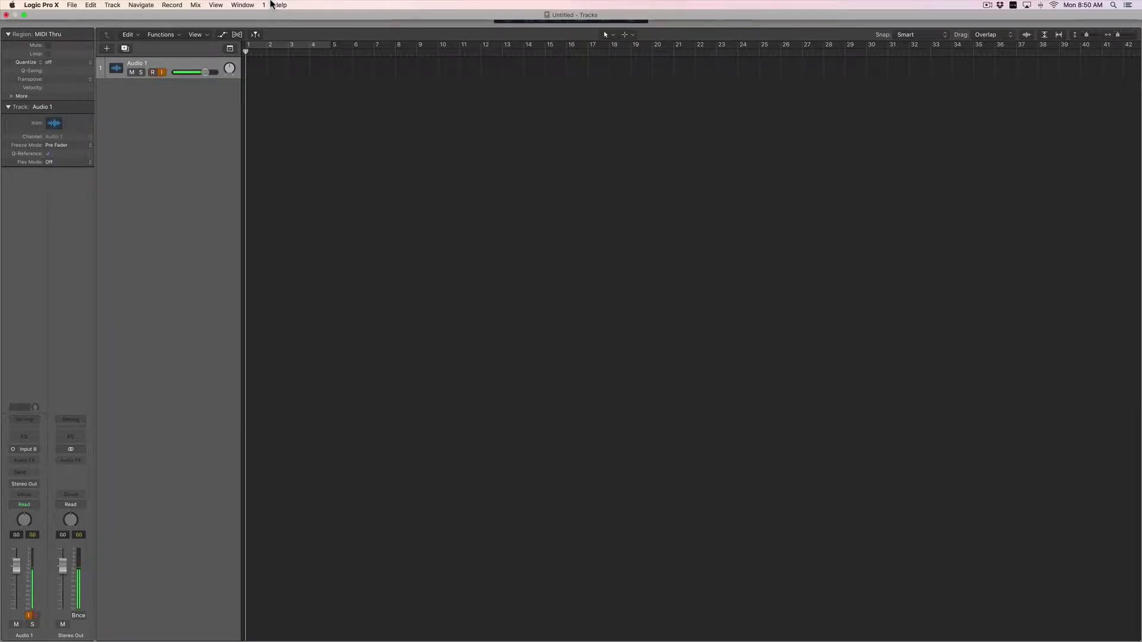
pyautogui.click(113, 5)
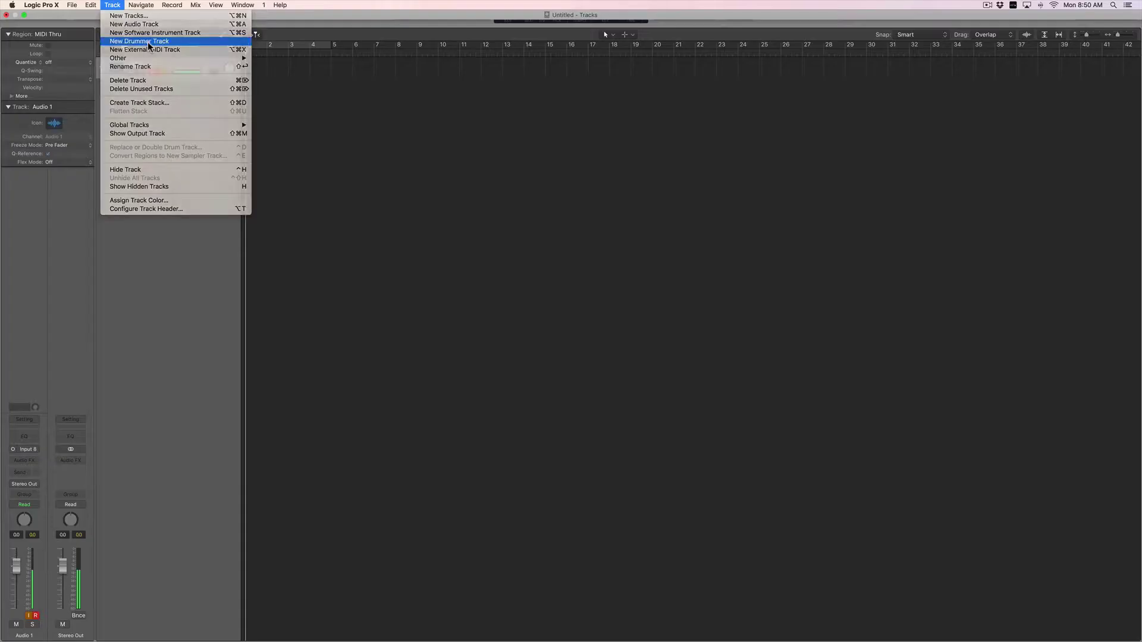
pyautogui.click(148, 42)
pyautogui.click(156, 85)
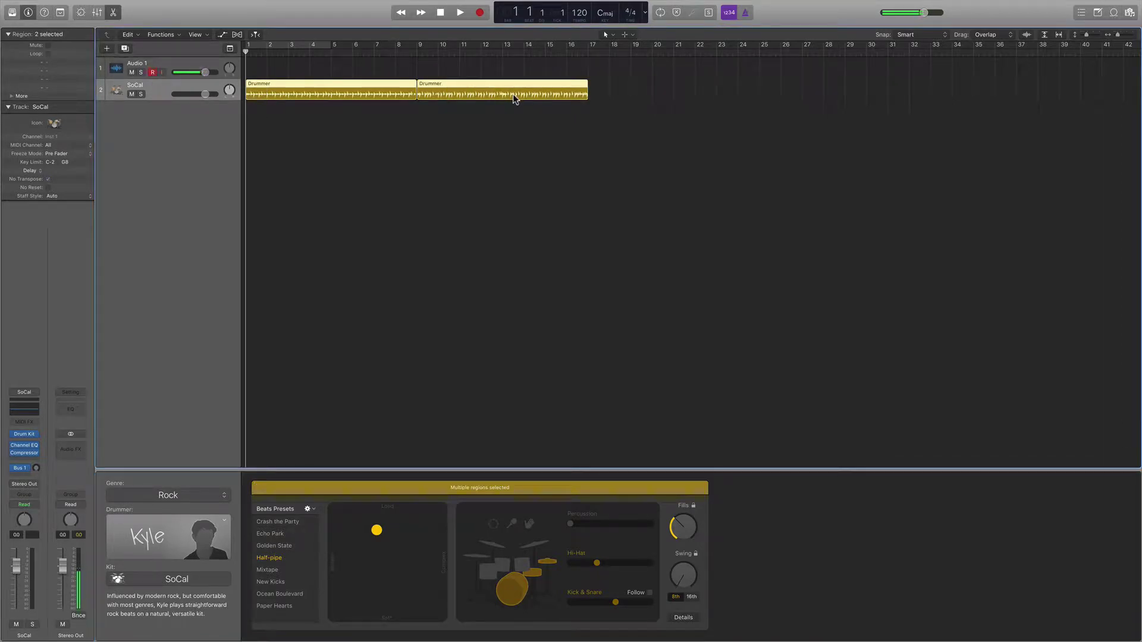
# Set an 8-bar cycle over bars 1–9, start playback, and lower SoCal's volume to about -4.2 dB
pyautogui.click(386, 102)
pyautogui.click(384, 95)
pyautogui.click(496, 95)
pyautogui.moveTo(332, 46); pyautogui.dragTo(417, 44)
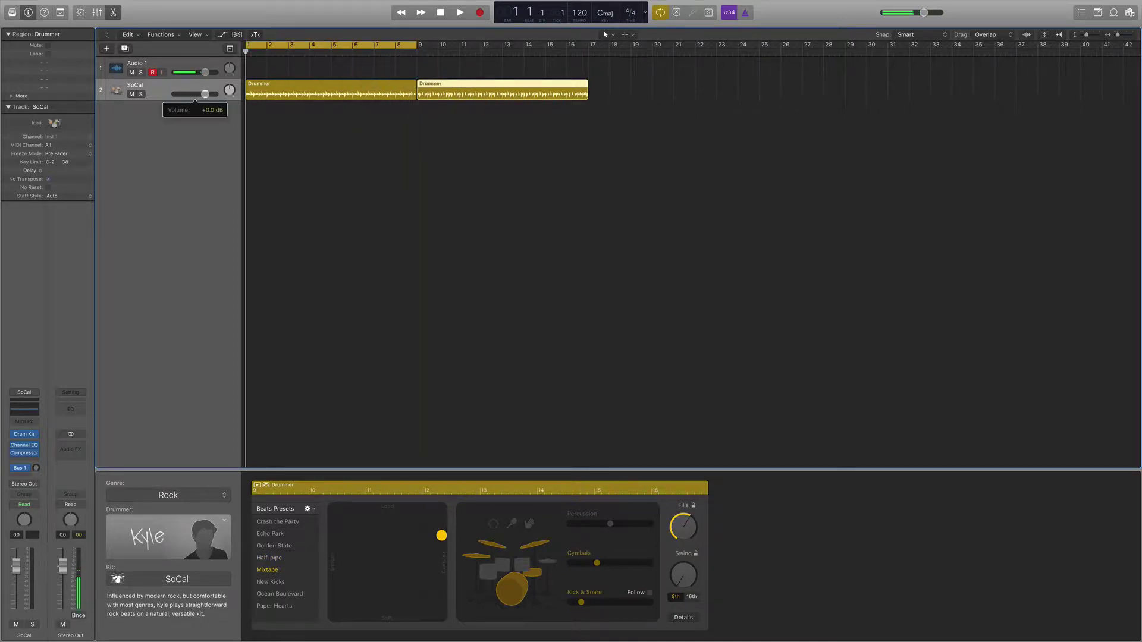
pyautogui.press('space')
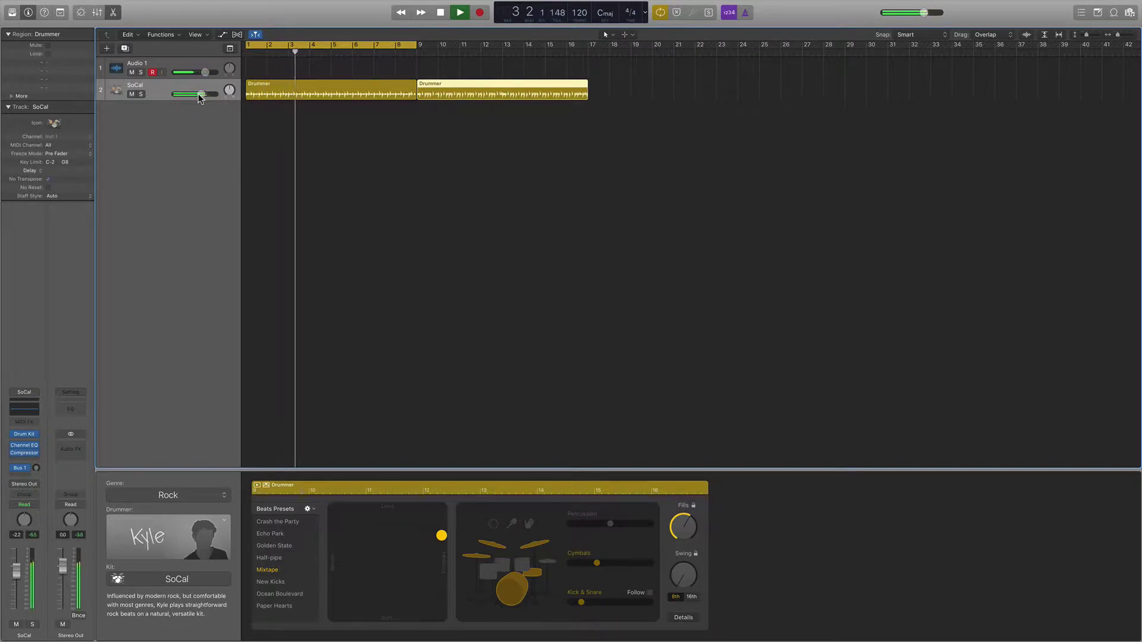
pyautogui.moveTo(200, 95); pyautogui.dragTo(196, 95)
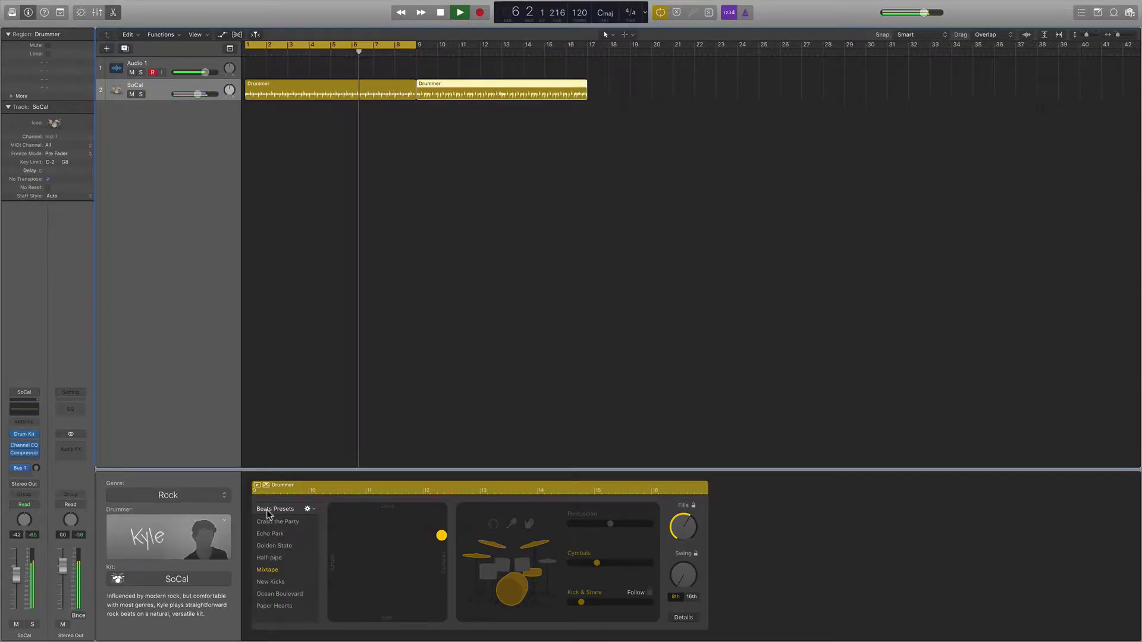
# Try the Crash the Party and Echo Park beat presets, then settle on Golden State for the first region
pyautogui.click(272, 521)
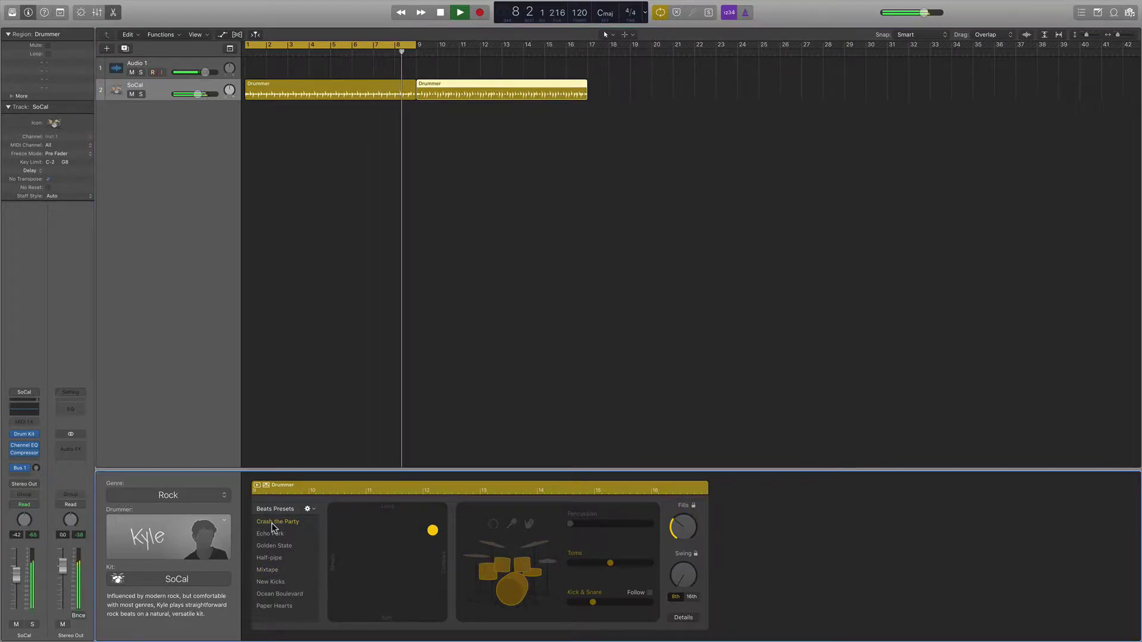
pyautogui.click(385, 87)
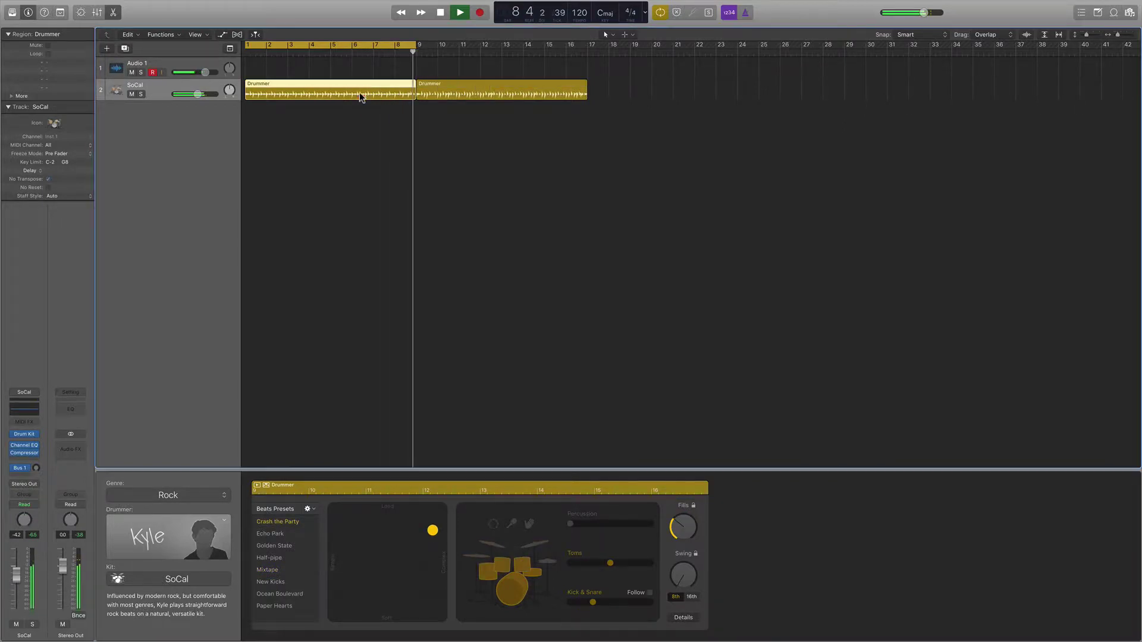
pyautogui.click(282, 534)
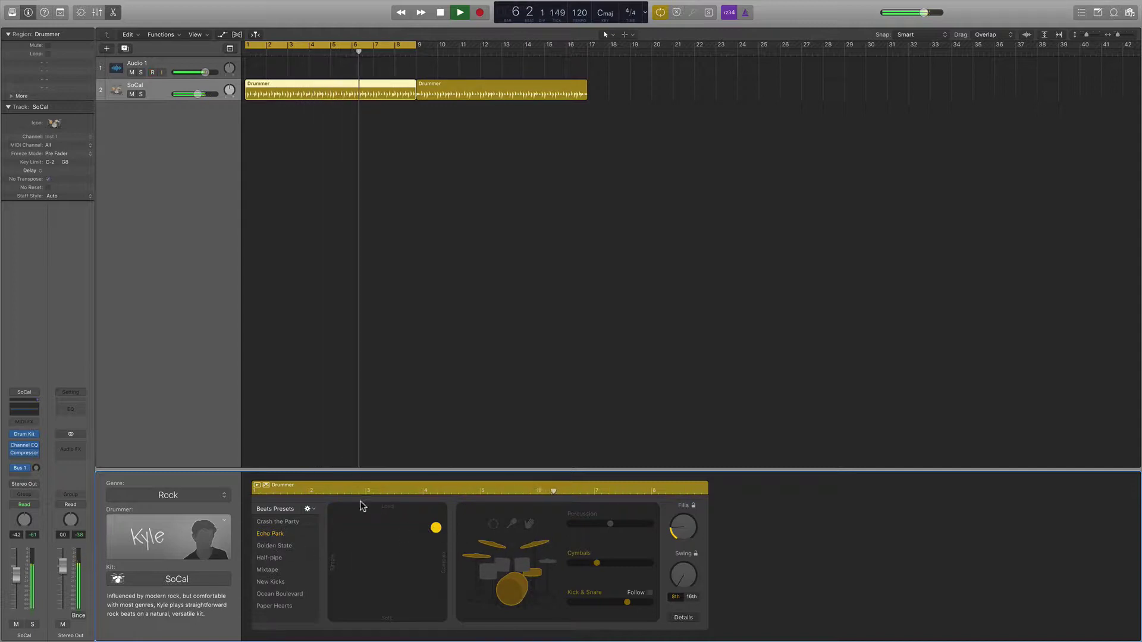
pyautogui.click(287, 544)
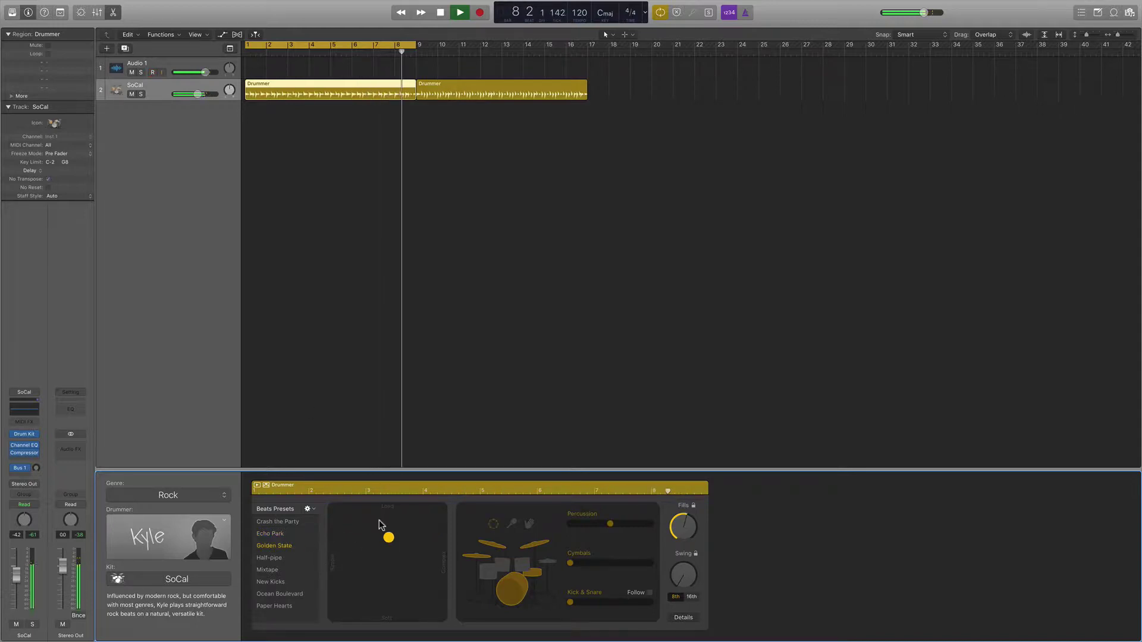
# Make the beat softer and simpler, swap the cymbals for hi-hat, and switch percussion off
pyautogui.moveTo(388, 537); pyautogui.dragTo(350, 607)
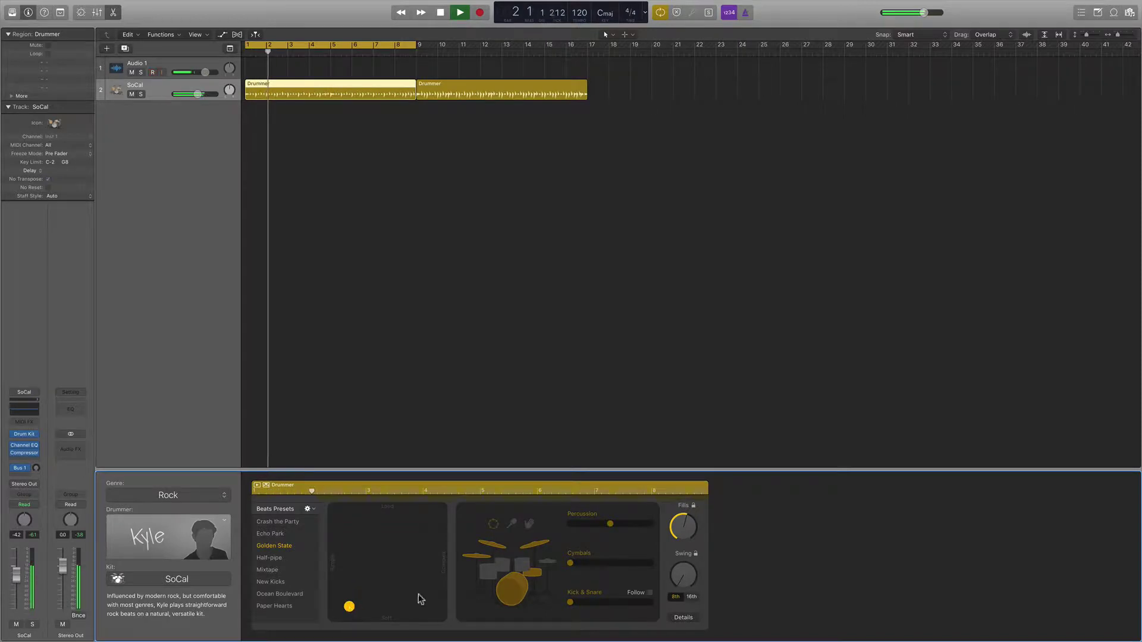
pyautogui.click(538, 548)
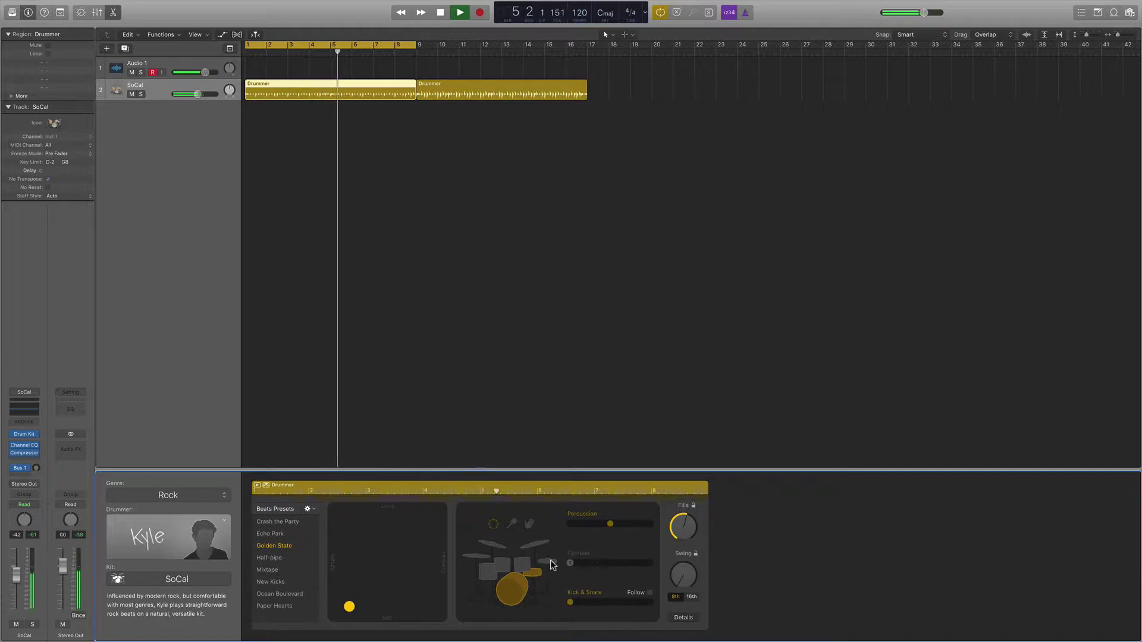
pyautogui.click(550, 564)
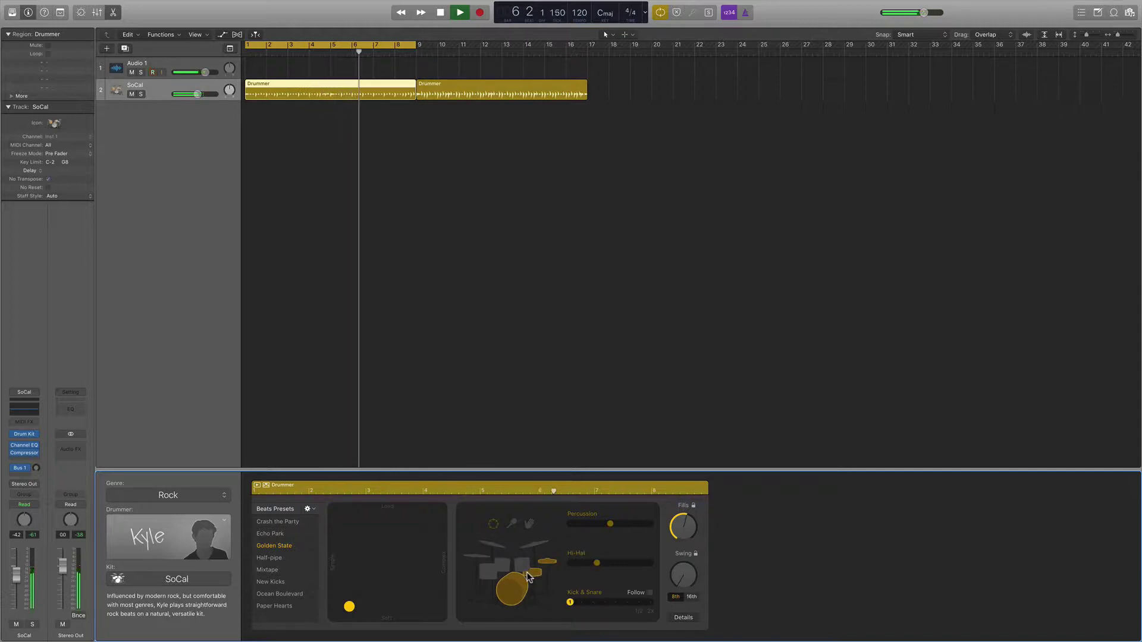
pyautogui.click(493, 523)
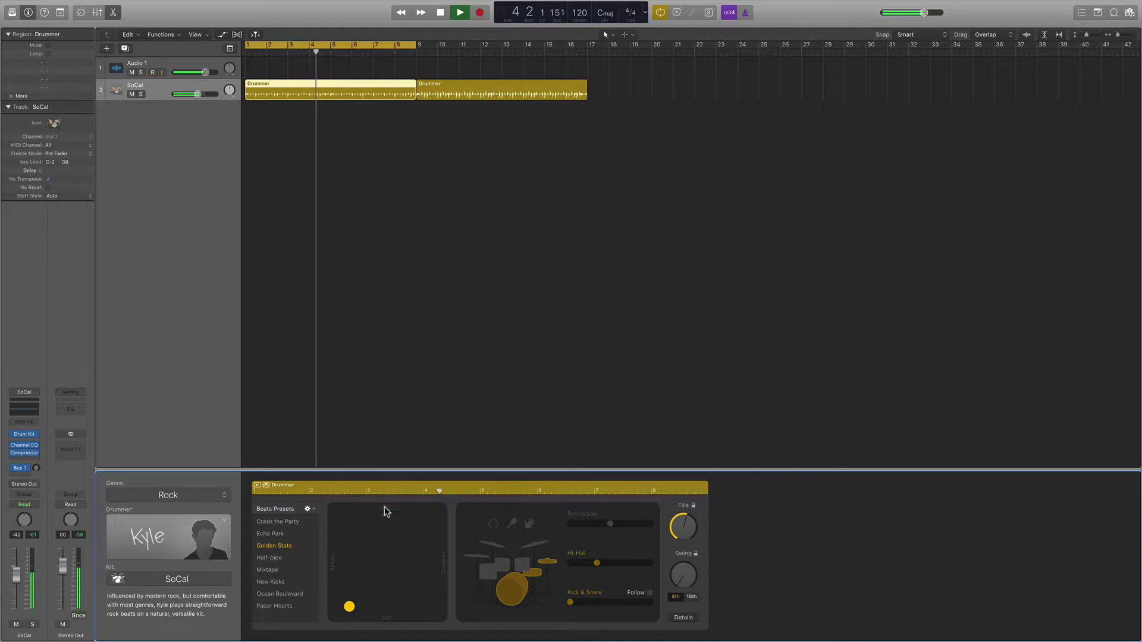
# Move the XY pad to a more complex, medium-loud beat, briefly try toms, then deselect the region
pyautogui.moveTo(350, 609); pyautogui.dragTo(442, 606)
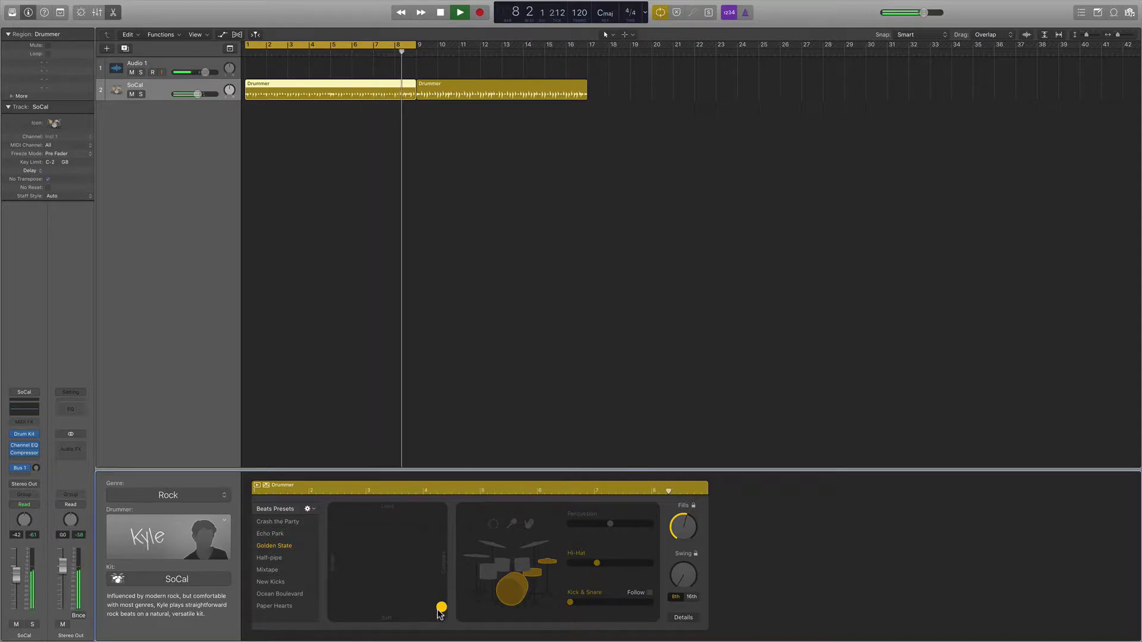
pyautogui.moveTo(442, 613); pyautogui.dragTo(453, 506)
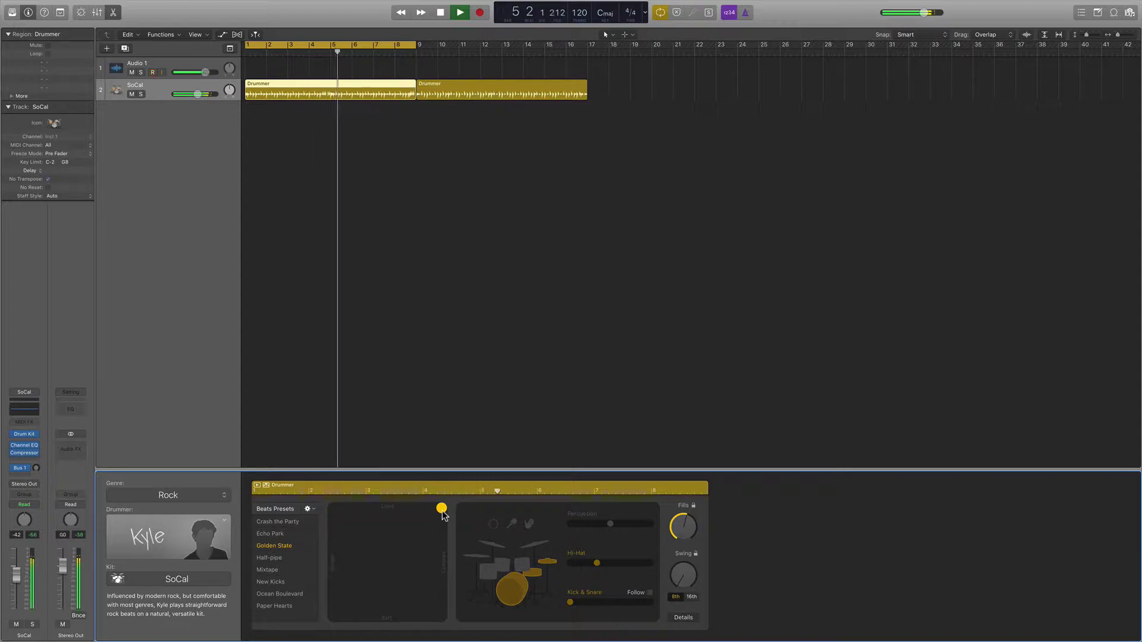
pyautogui.moveTo(443, 513); pyautogui.dragTo(330, 498)
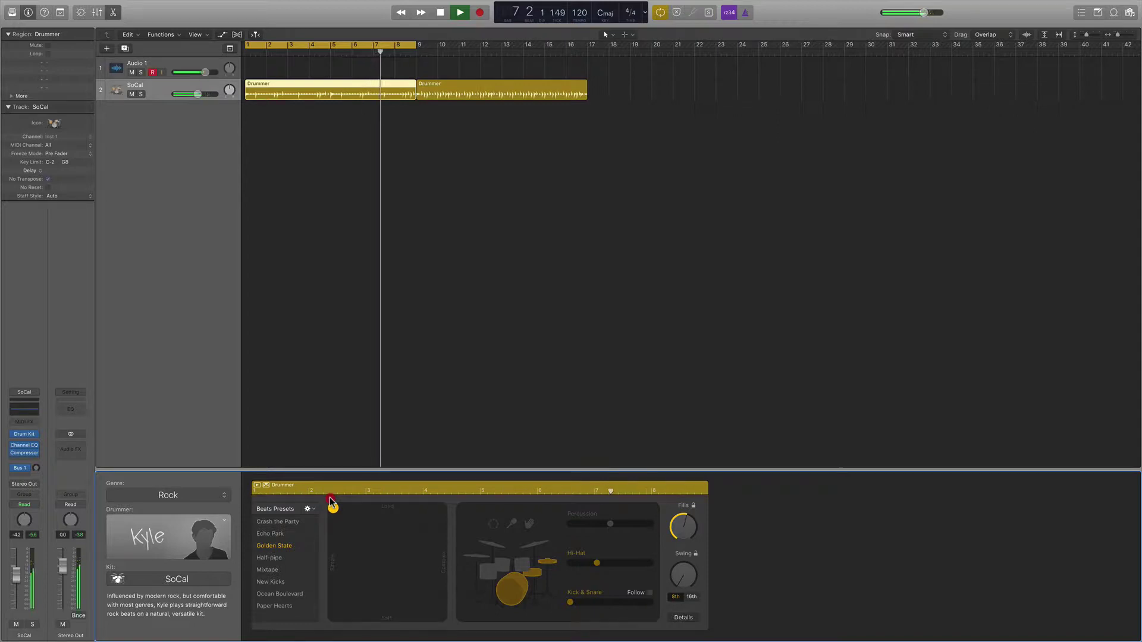
pyautogui.moveTo(329, 497); pyautogui.dragTo(446, 579)
pyautogui.click(519, 563)
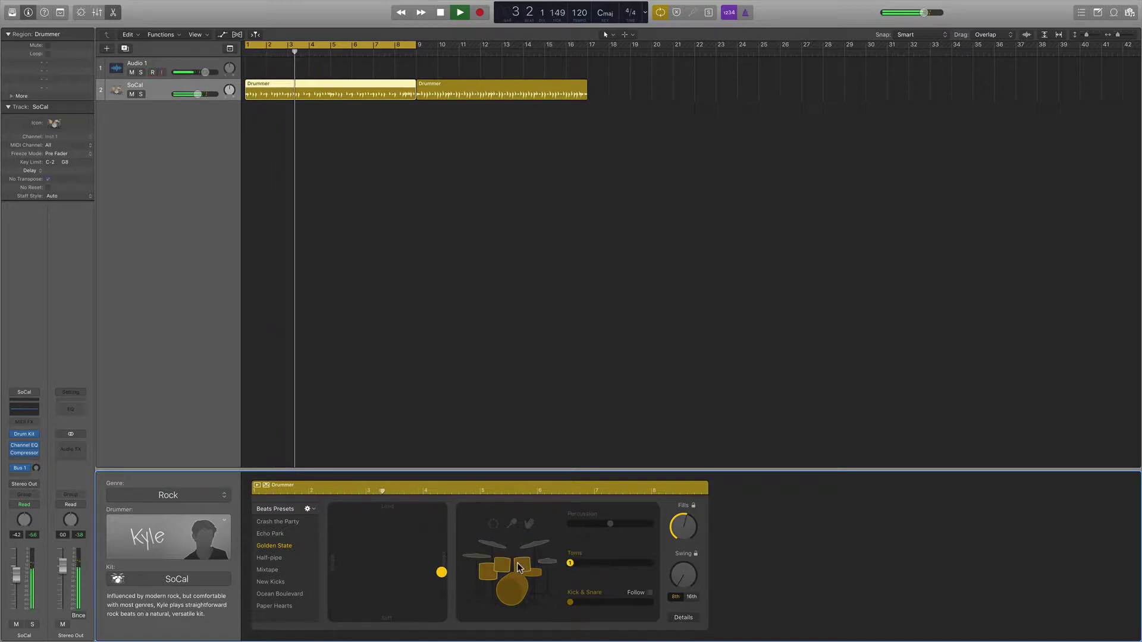
pyautogui.click(525, 567)
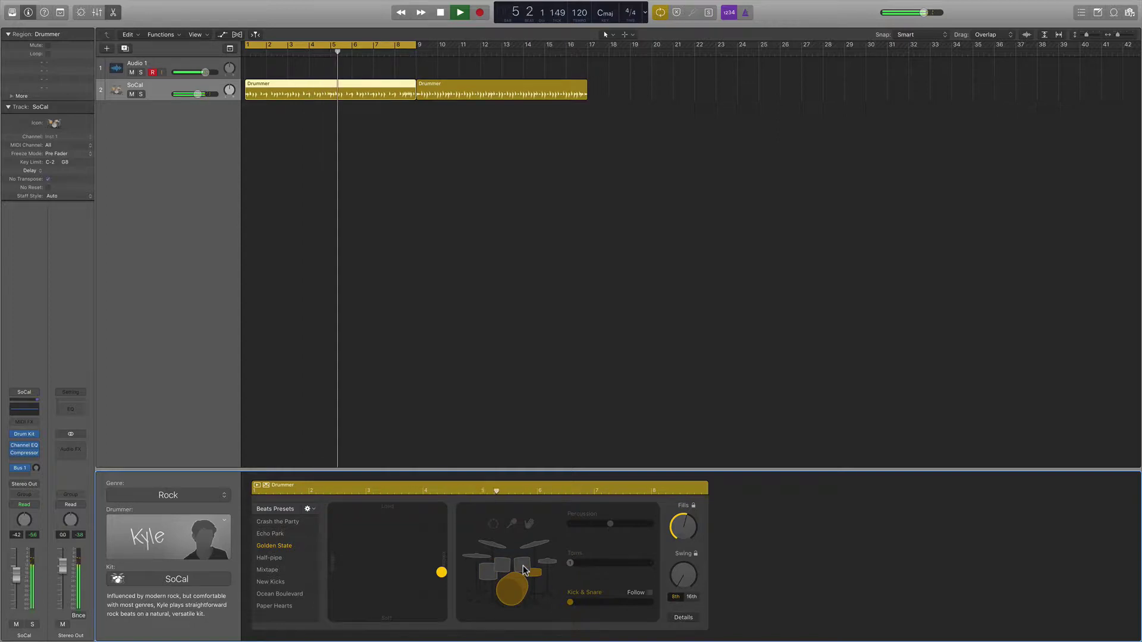
pyautogui.click(464, 323)
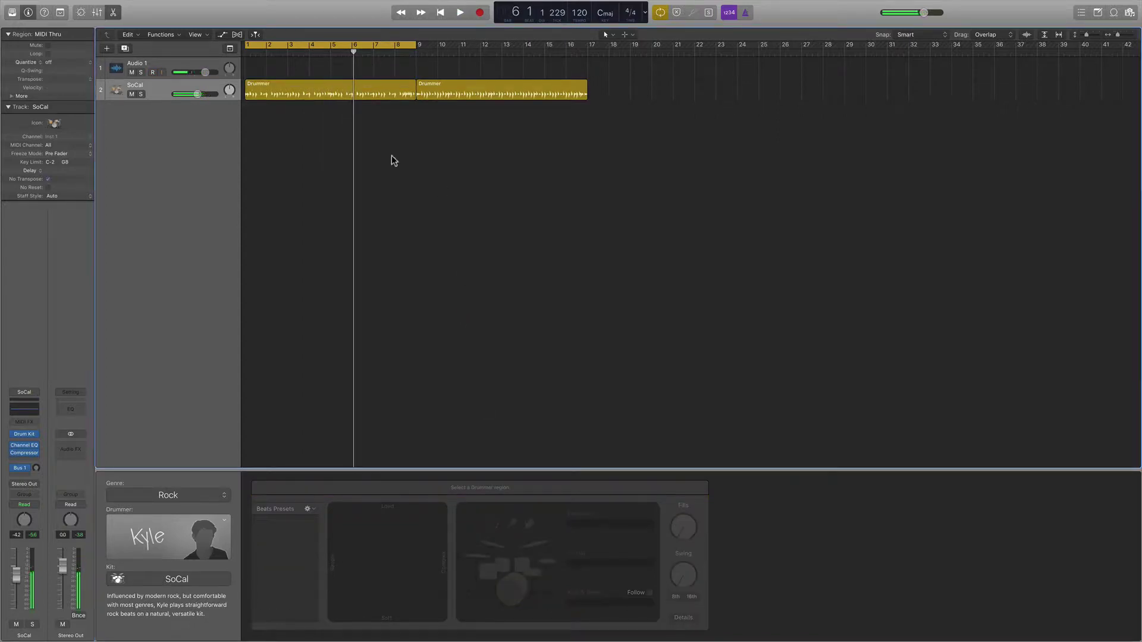
# Play the first Drummer region and raise its Swing knob to 55%
pyautogui.click(320, 95)
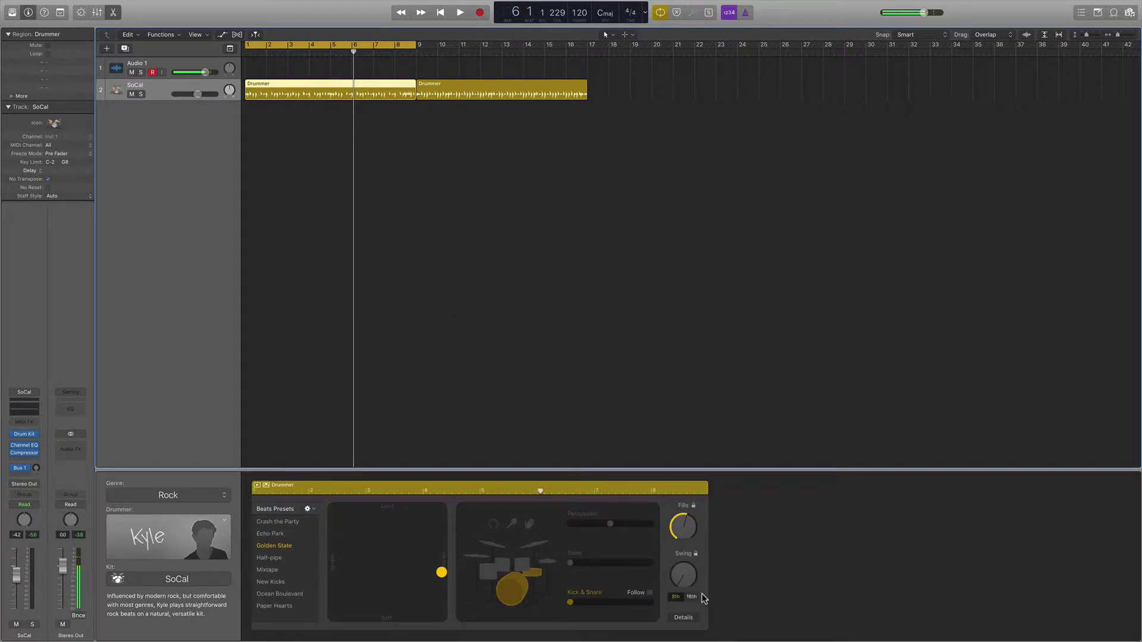
pyautogui.press('space')
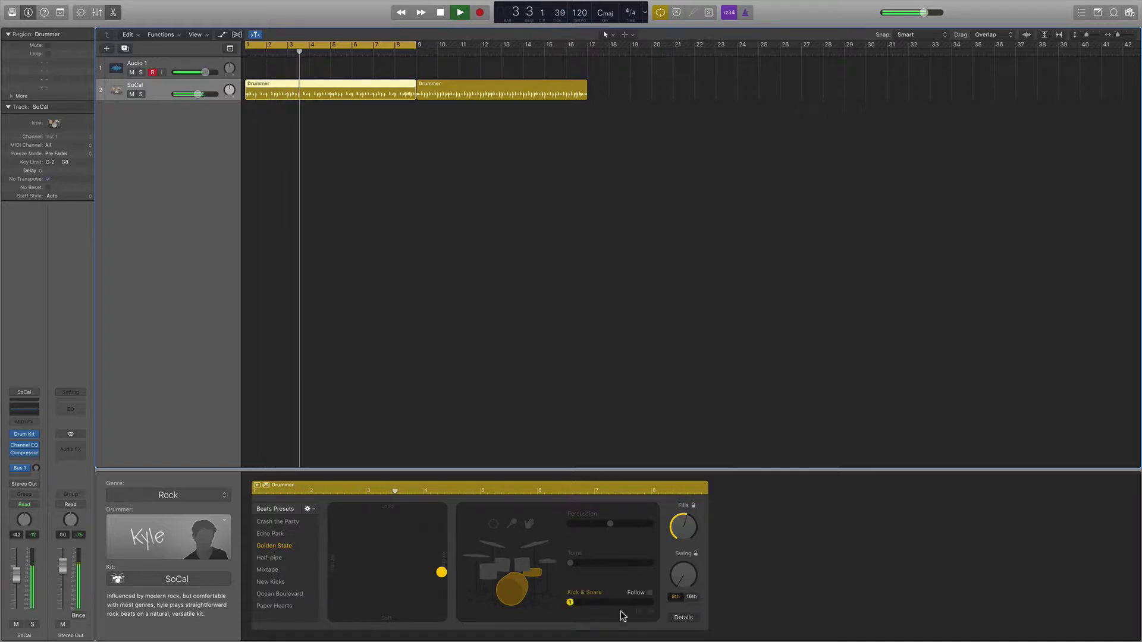
pyautogui.moveTo(684, 581); pyautogui.dragTo(676, 494)
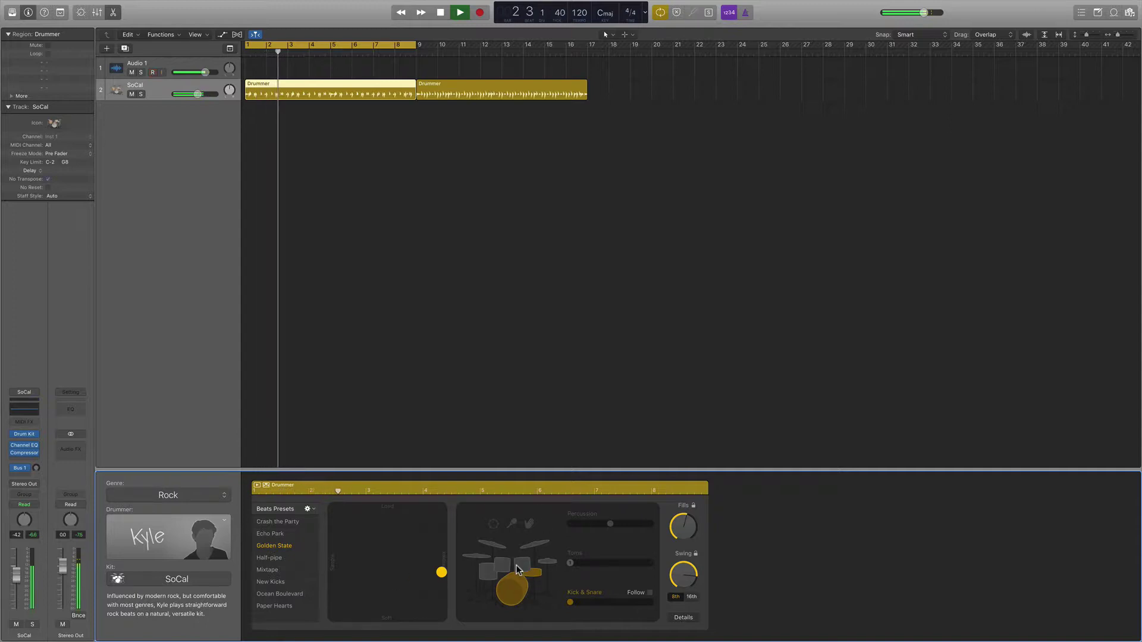
# Turn the tambourine percussion back on and set its level fairly high
pyautogui.click(493, 526)
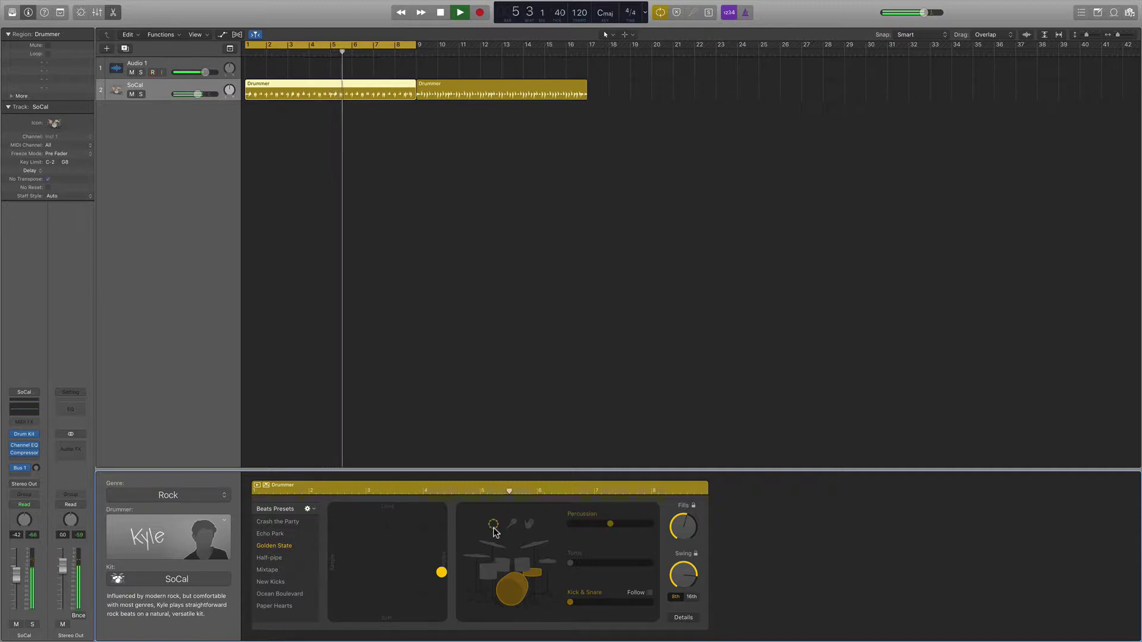
pyautogui.moveTo(609, 524); pyautogui.dragTo(571, 524)
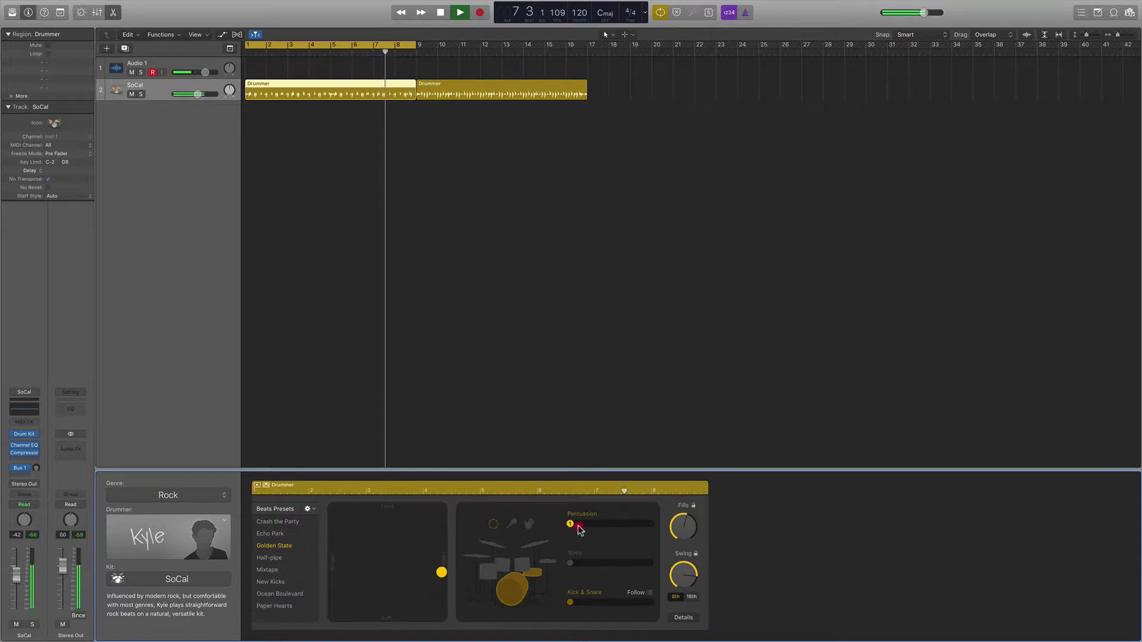
pyautogui.click(582, 528)
pyautogui.moveTo(582, 529); pyautogui.dragTo(650, 524)
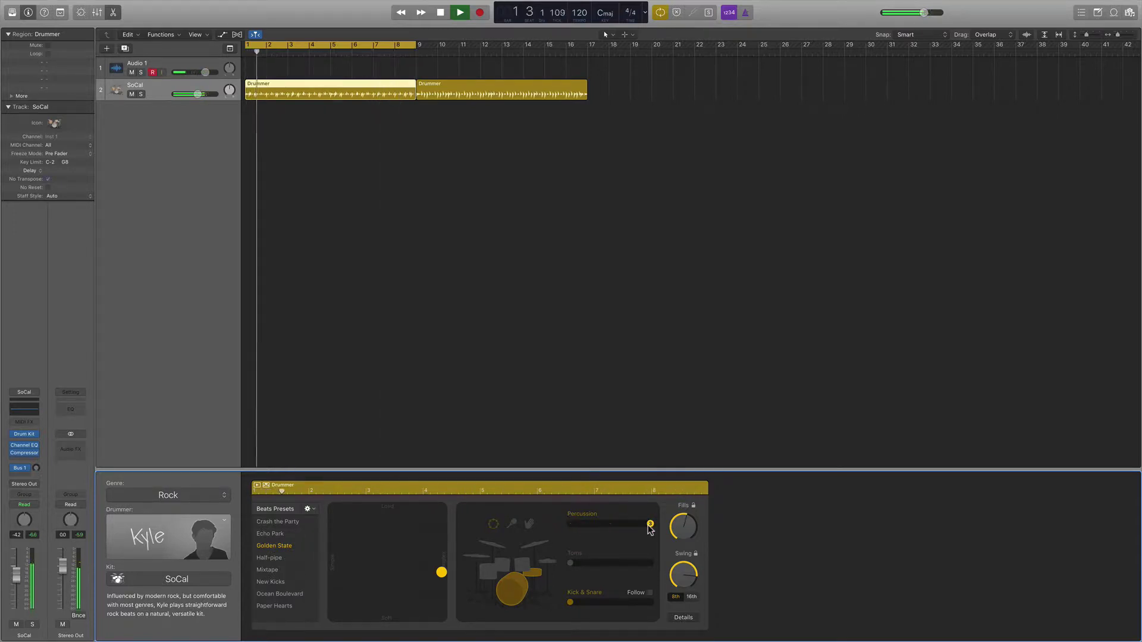
# Add toms at full level and cymbals at a medium level, and make the beat slightly simpler
pyautogui.click(570, 563)
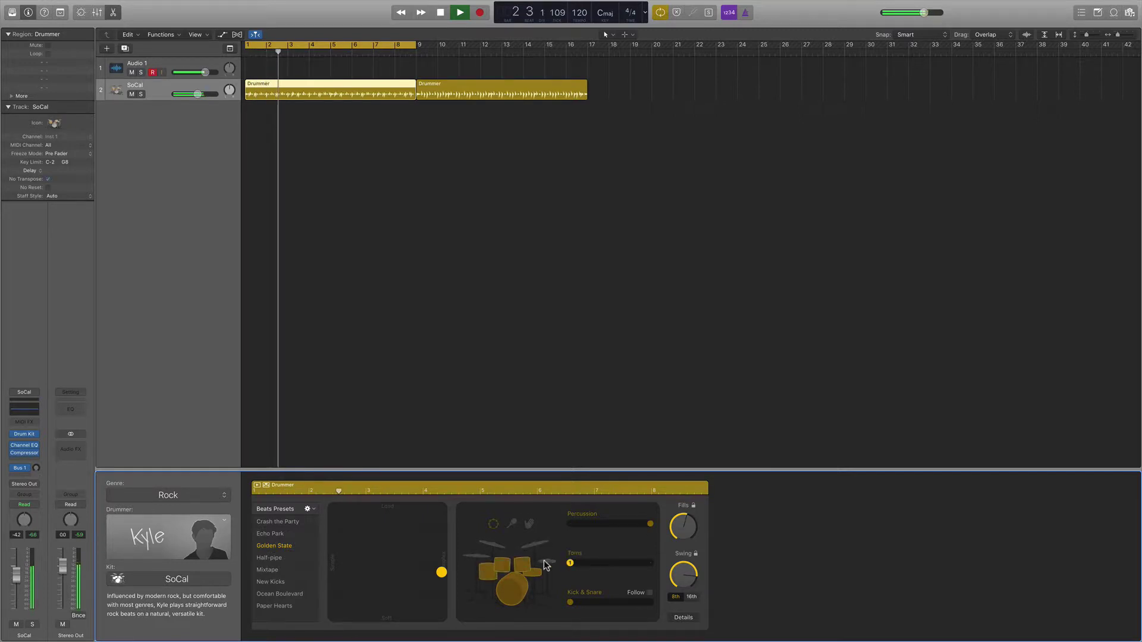
pyautogui.moveTo(575, 570); pyautogui.dragTo(604, 567)
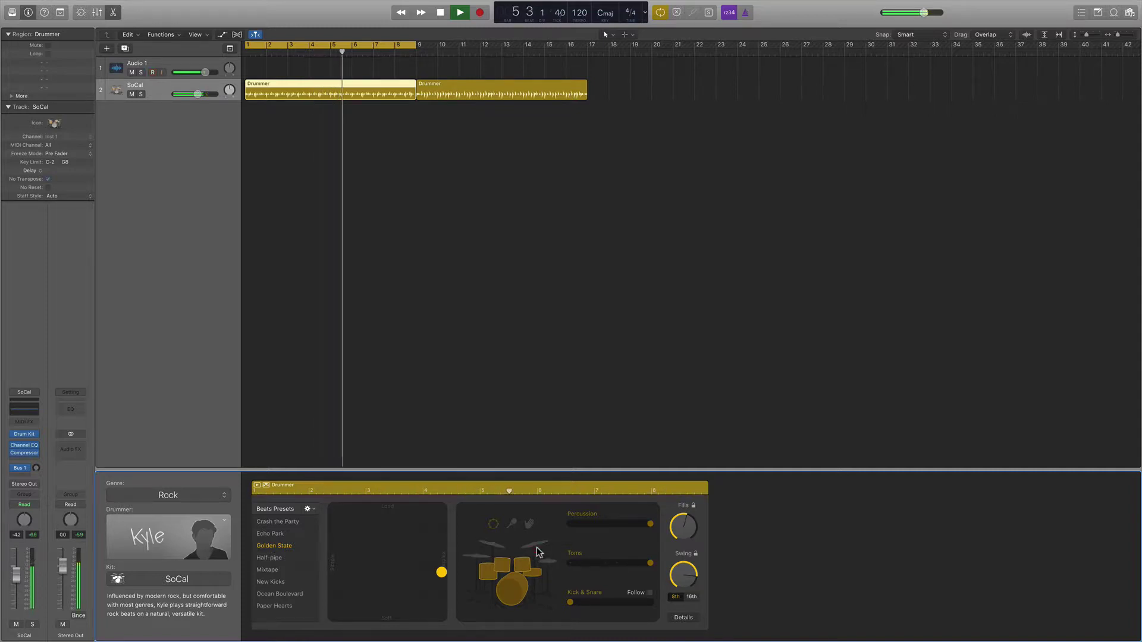
pyautogui.click(536, 545)
pyautogui.moveTo(570, 563); pyautogui.dragTo(597, 565)
pyautogui.click(407, 576)
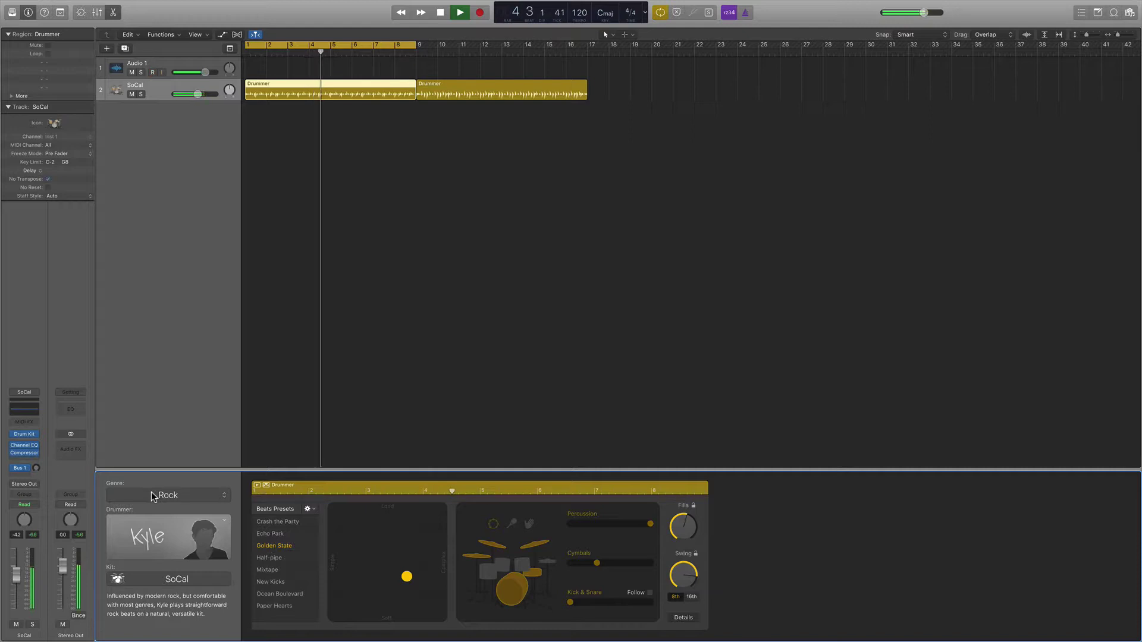
# Switch to the R&B genre with drummer Rose on the Slow Jam kit, making the beat more complex and softer
pyautogui.moveTo(150, 535)
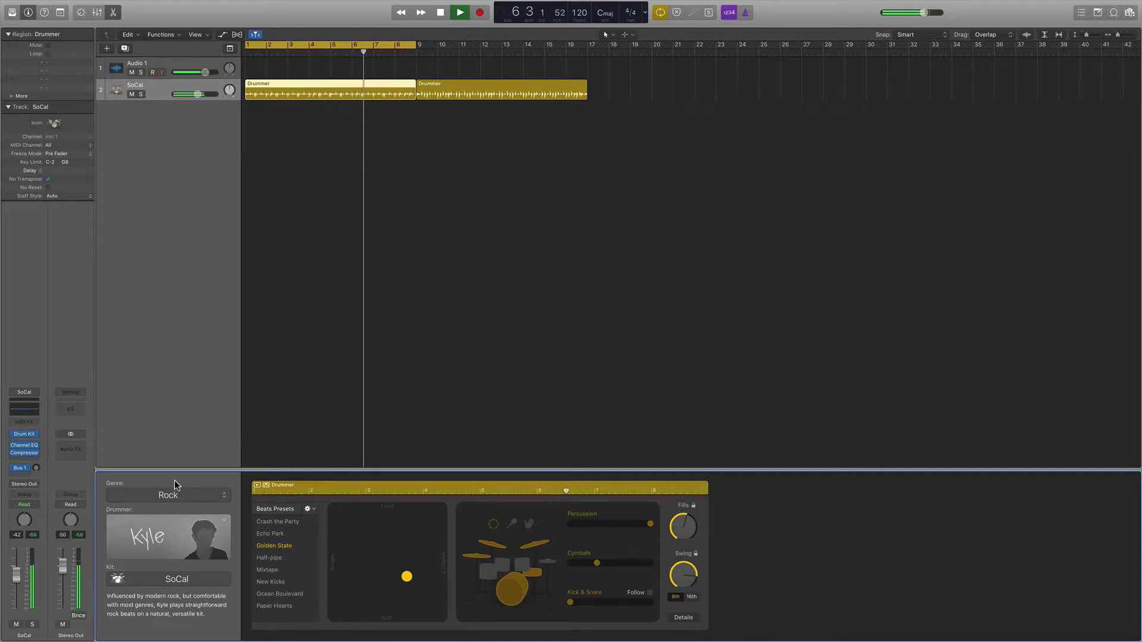
pyautogui.click(195, 496)
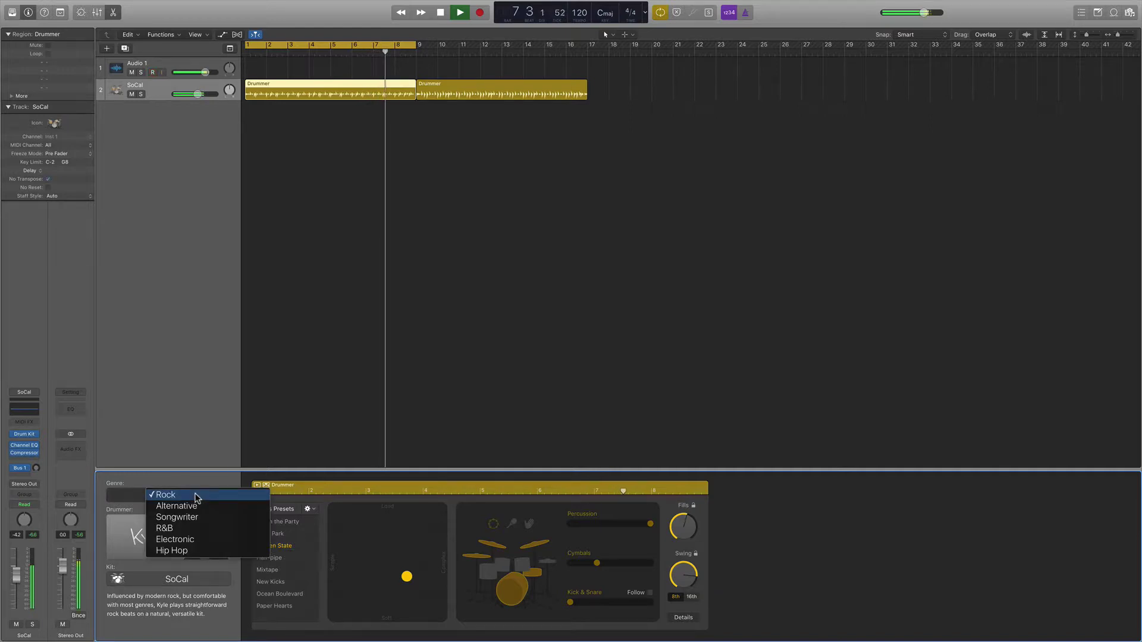
pyautogui.click(185, 530)
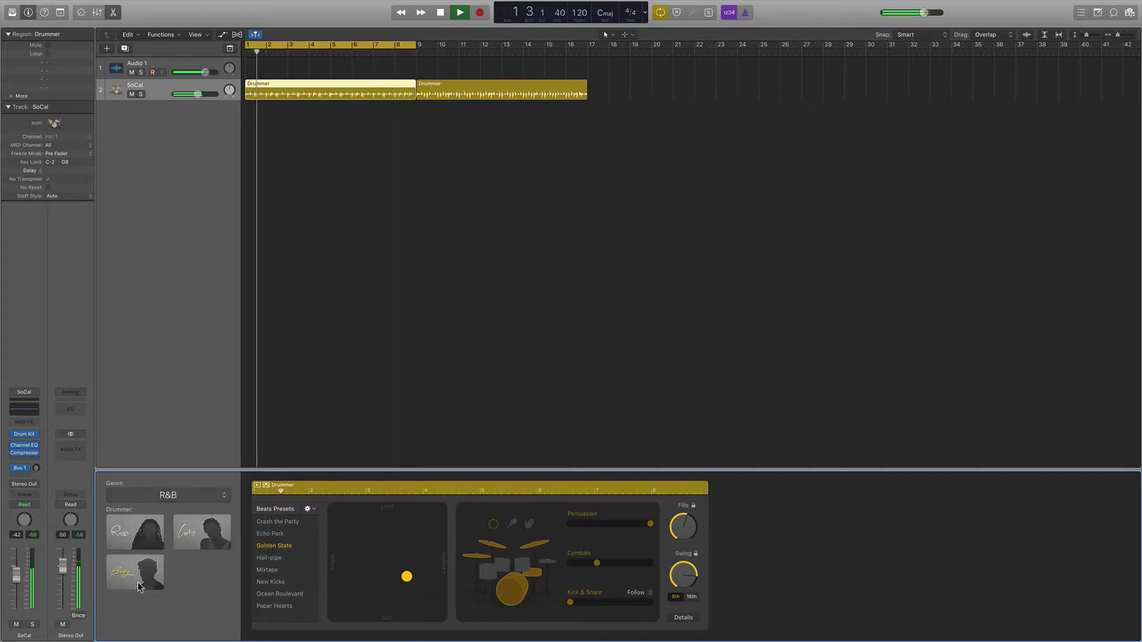
pyautogui.click(146, 536)
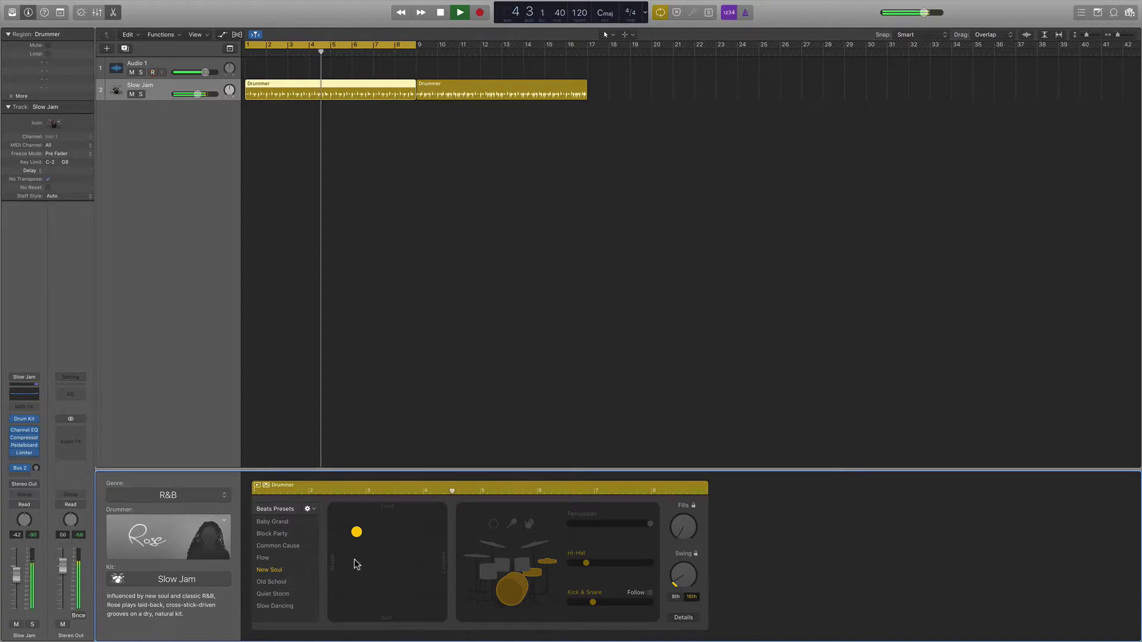
pyautogui.moveTo(357, 532); pyautogui.dragTo(398, 548)
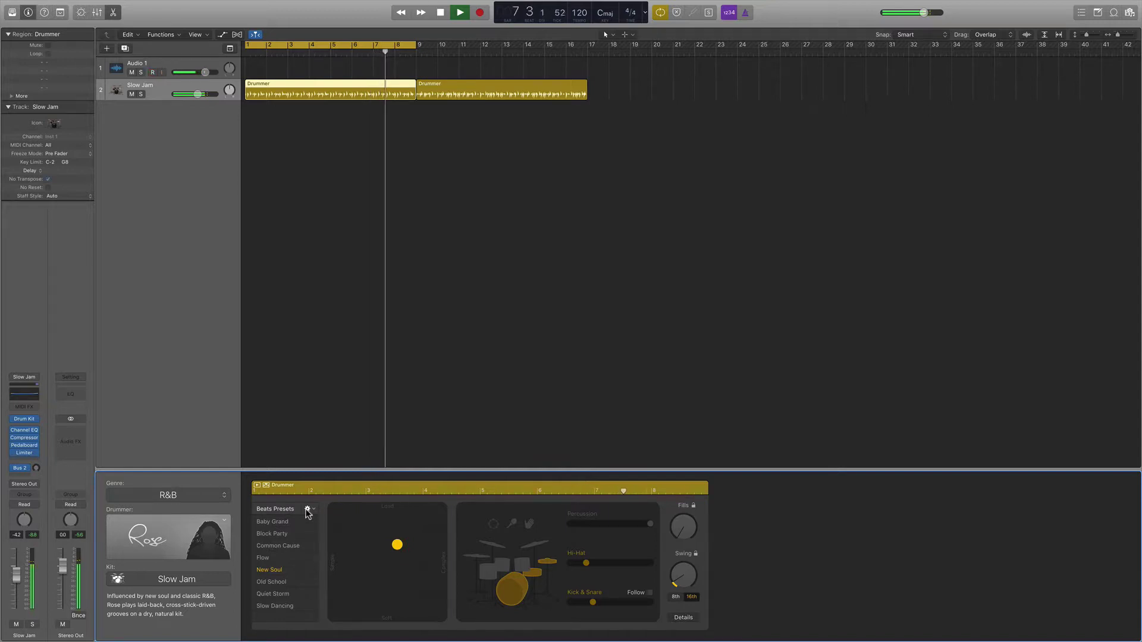
# Switch to the Hip Hop genre with drummer Maurice on the Crate Digger kit, pushing the beat busier
pyautogui.click(195, 495)
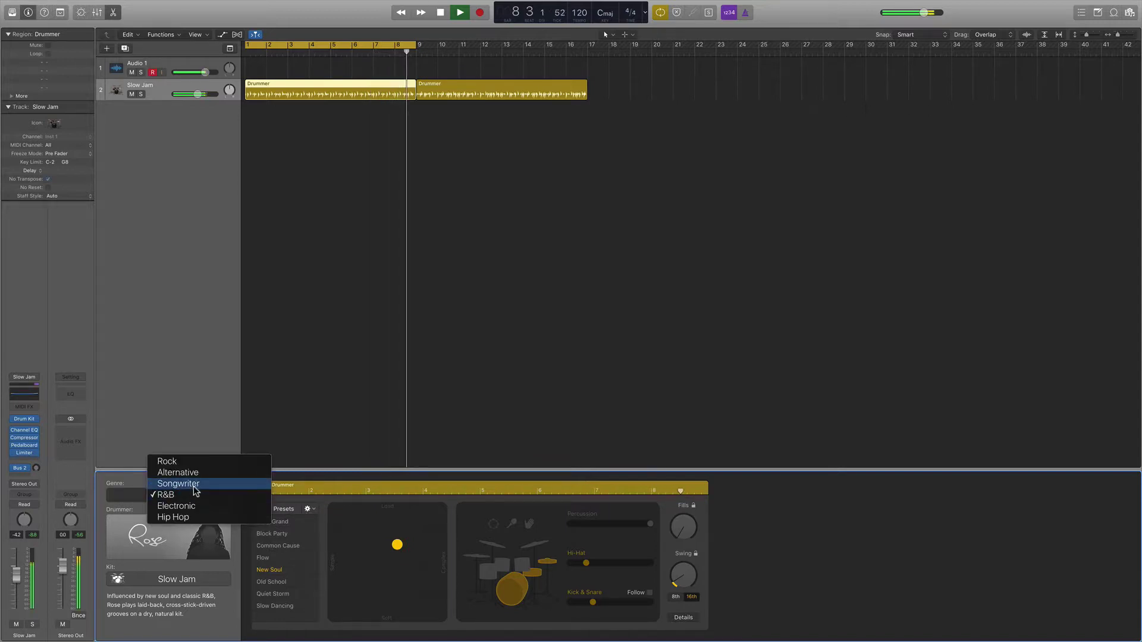
pyautogui.click(295, 541)
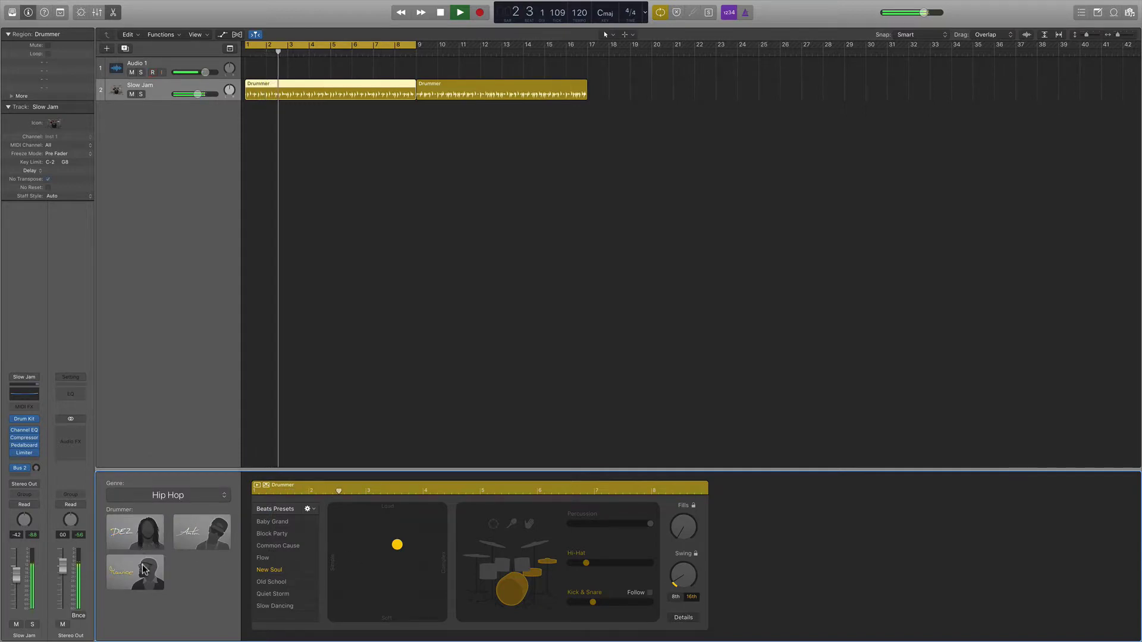
pyautogui.click(128, 582)
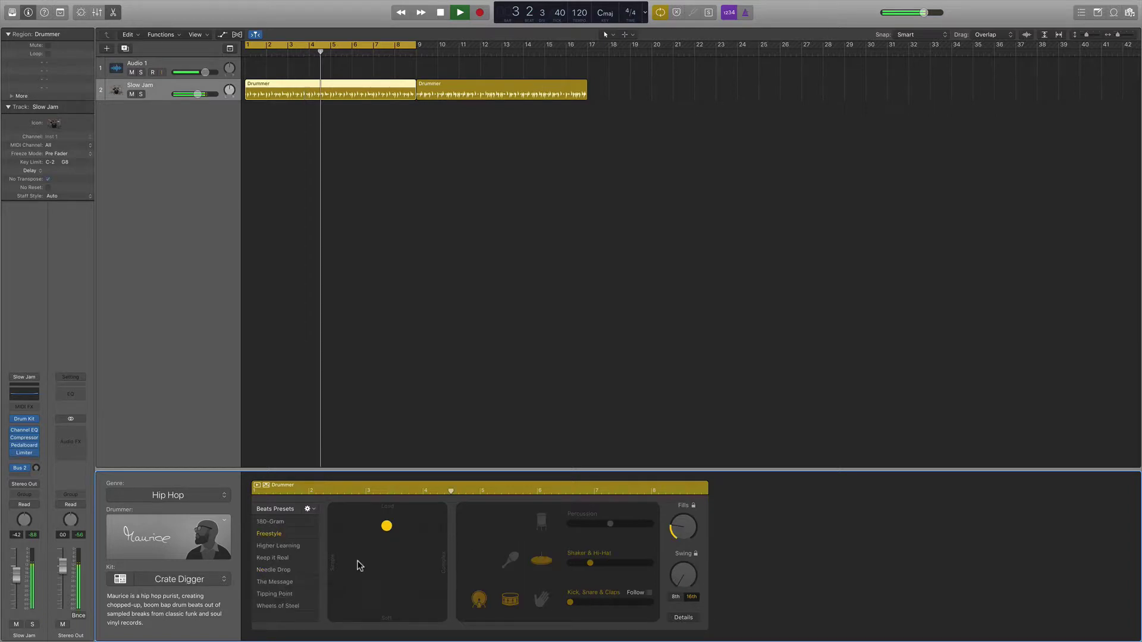
pyautogui.moveTo(386, 525); pyautogui.dragTo(423, 548)
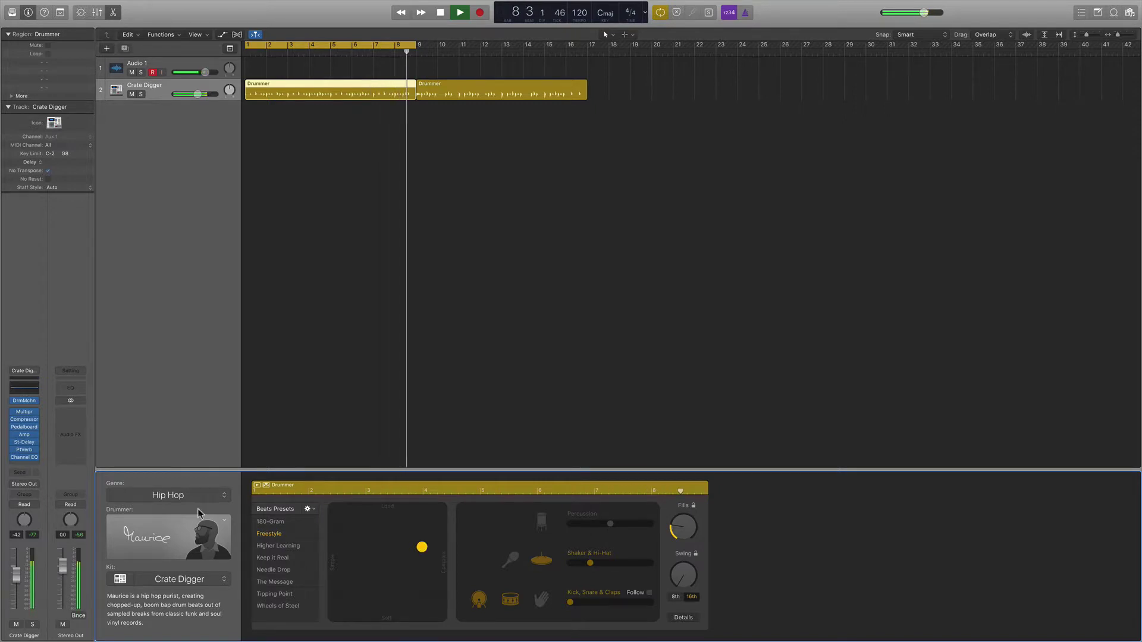
# Switch to the Electronic genre with drummer Ronnie on the Seismic kit, making the beat more complex and softer
pyautogui.click(231, 493)
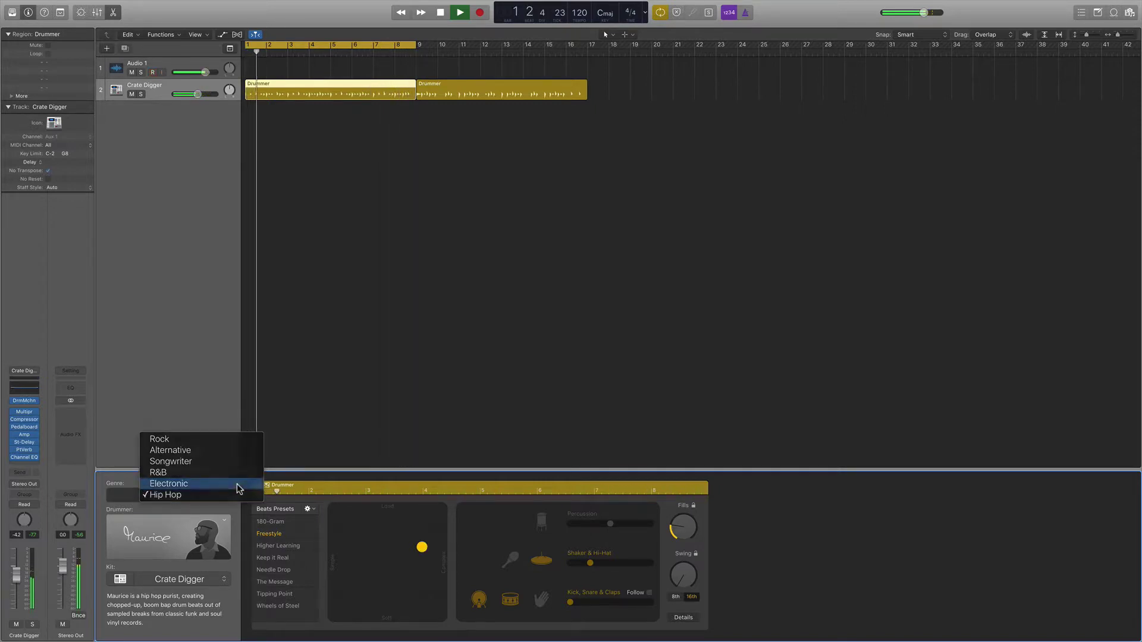
pyautogui.click(237, 483)
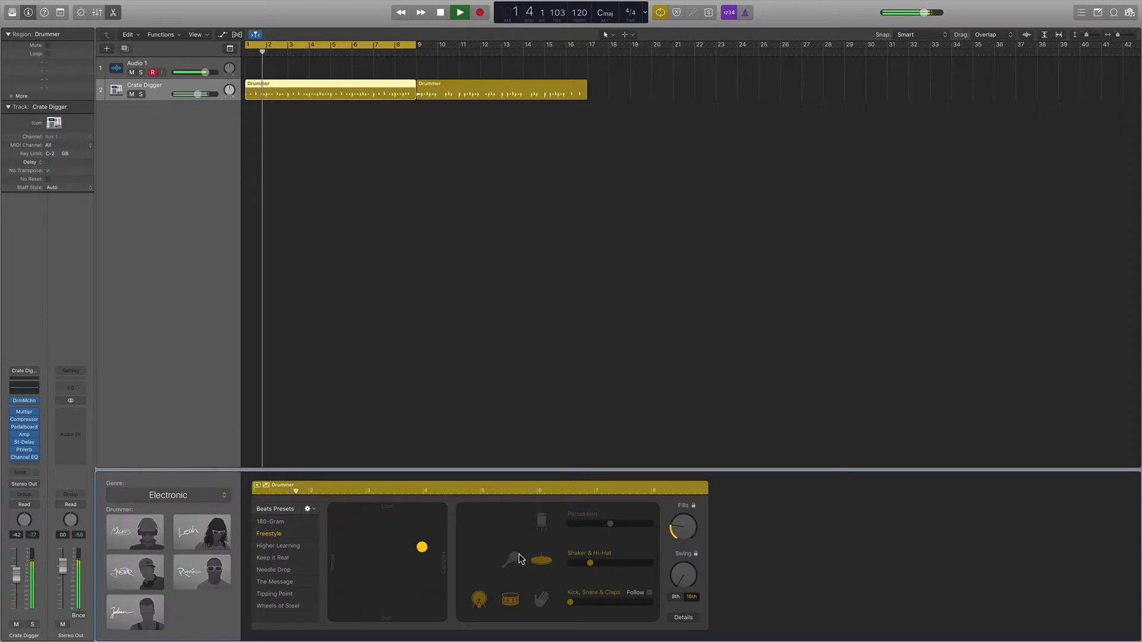
pyautogui.click(202, 572)
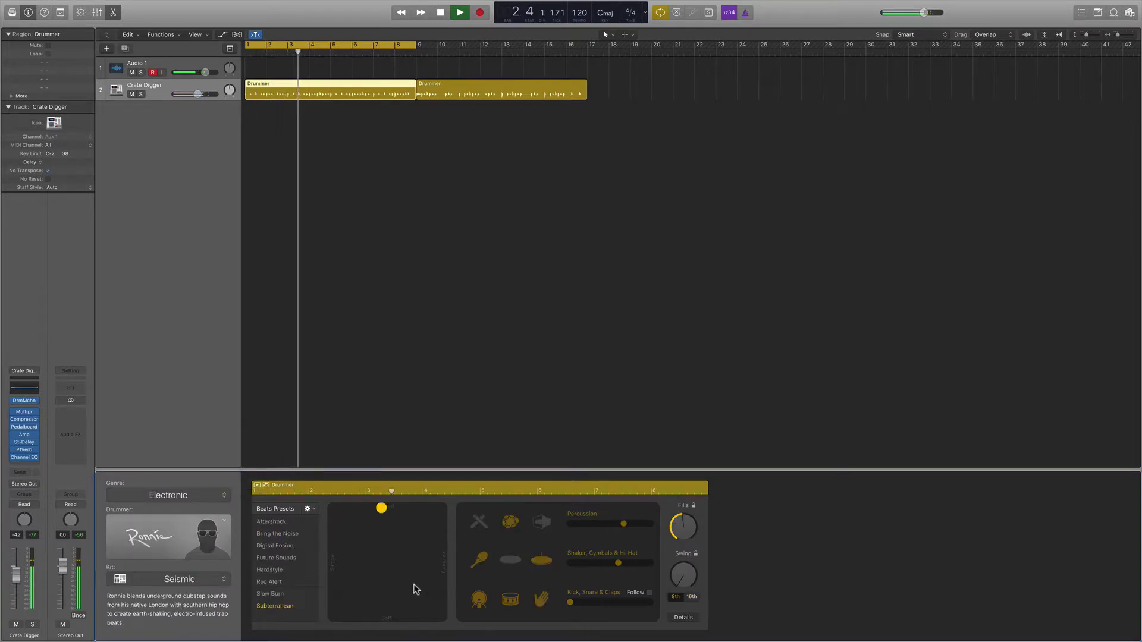
pyautogui.moveTo(381, 510); pyautogui.dragTo(421, 556)
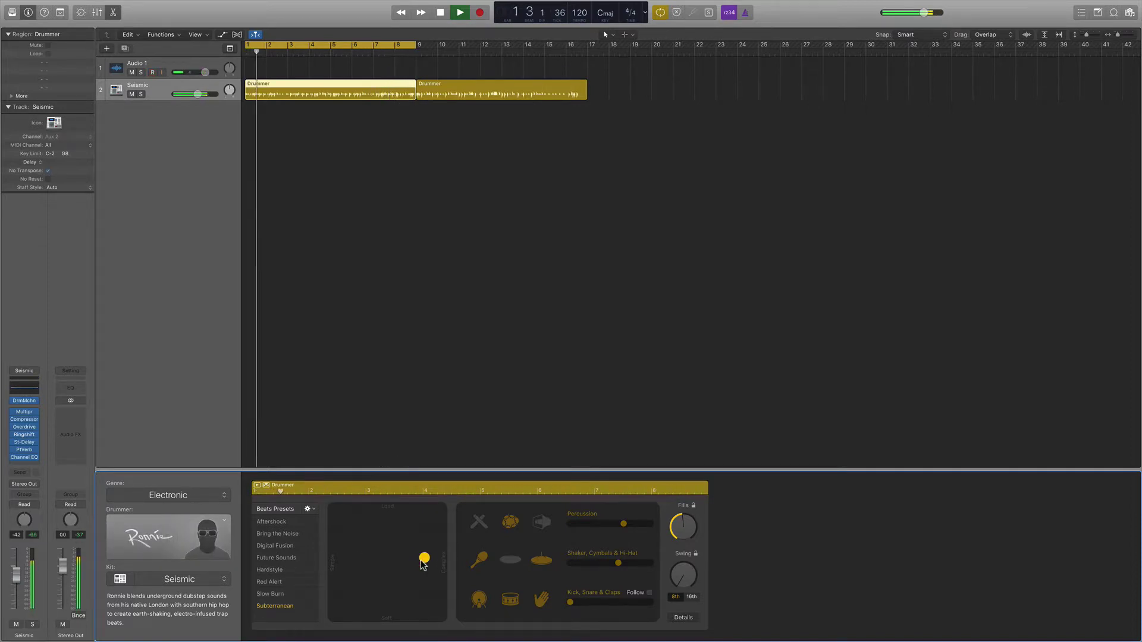
pyautogui.click(170, 496)
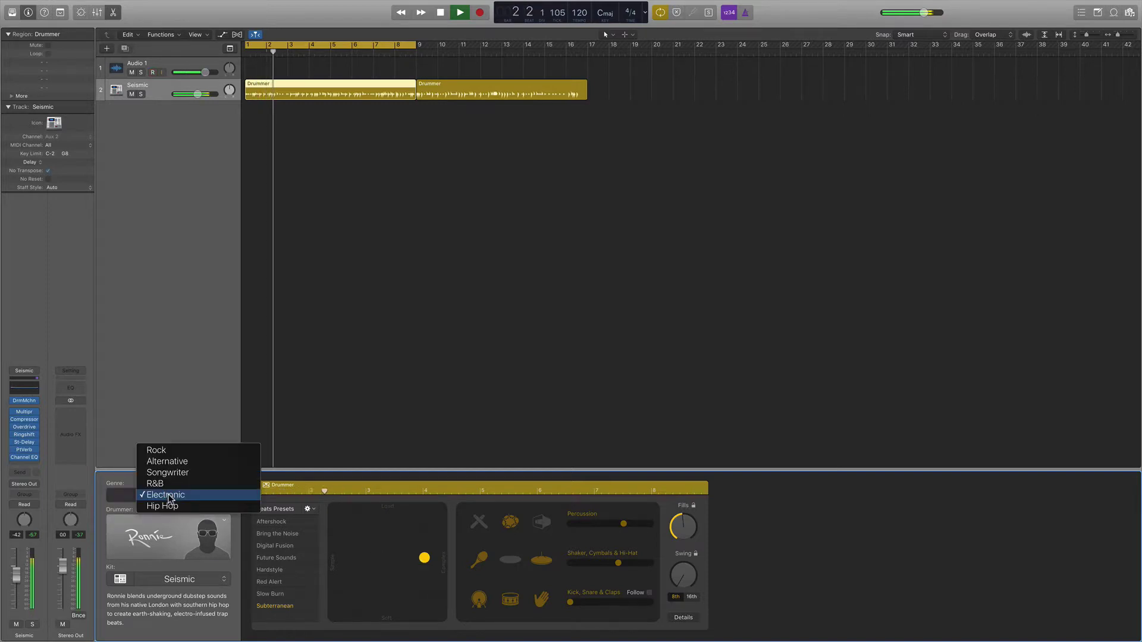
# Set the genre to Alternative, stop playback, and choose drummer Duncan on the Silverlake kit
pyautogui.click(209, 461)
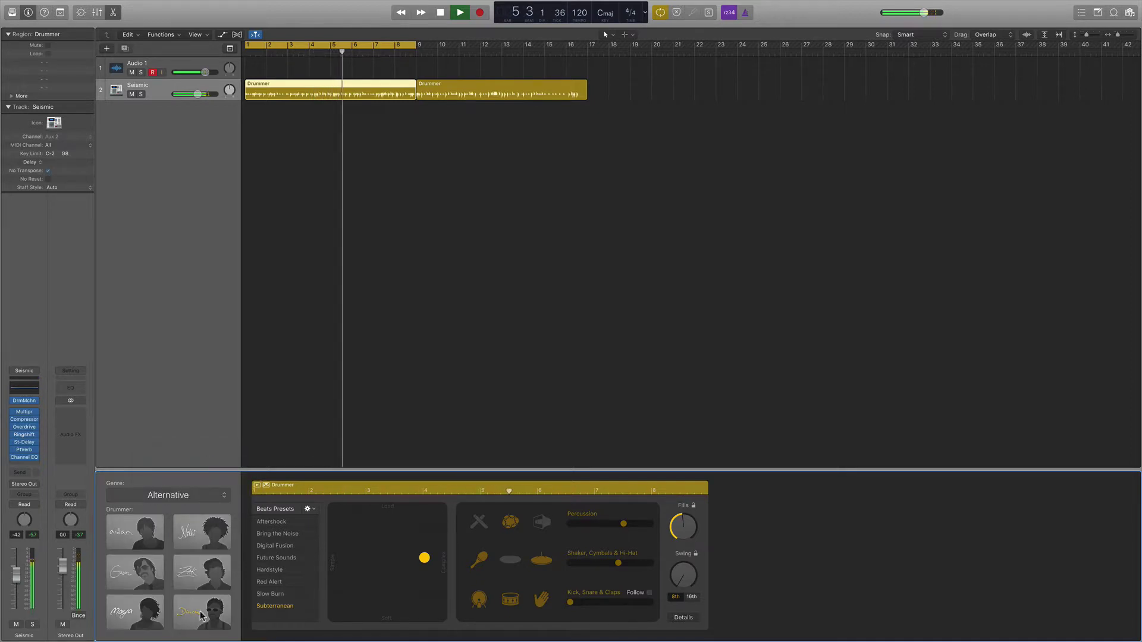
pyautogui.press('space')
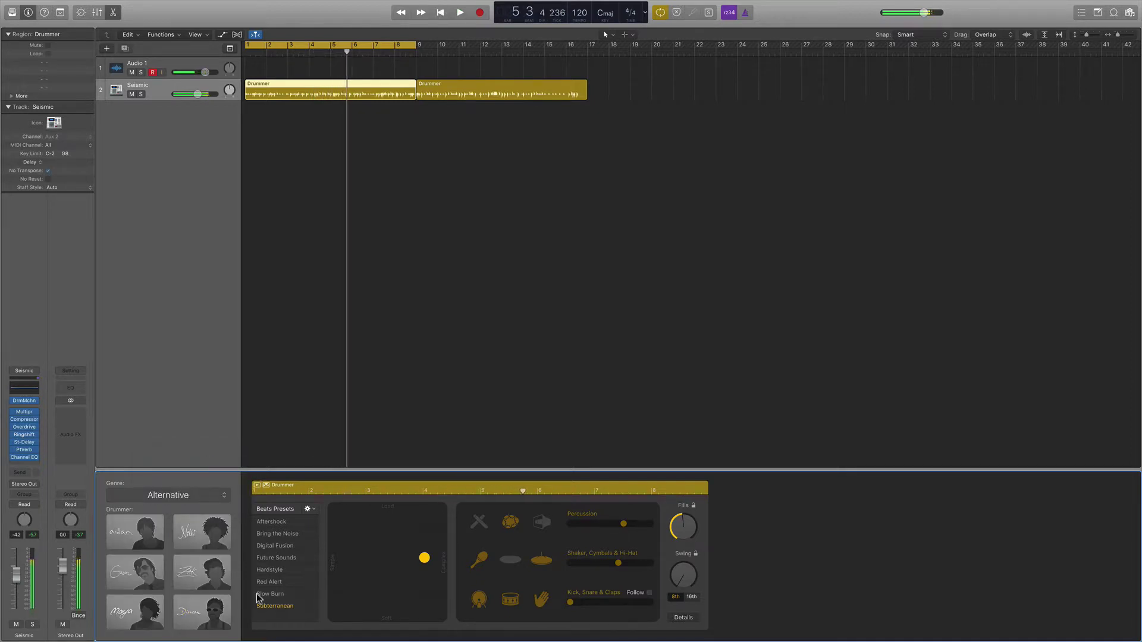
pyautogui.click(218, 613)
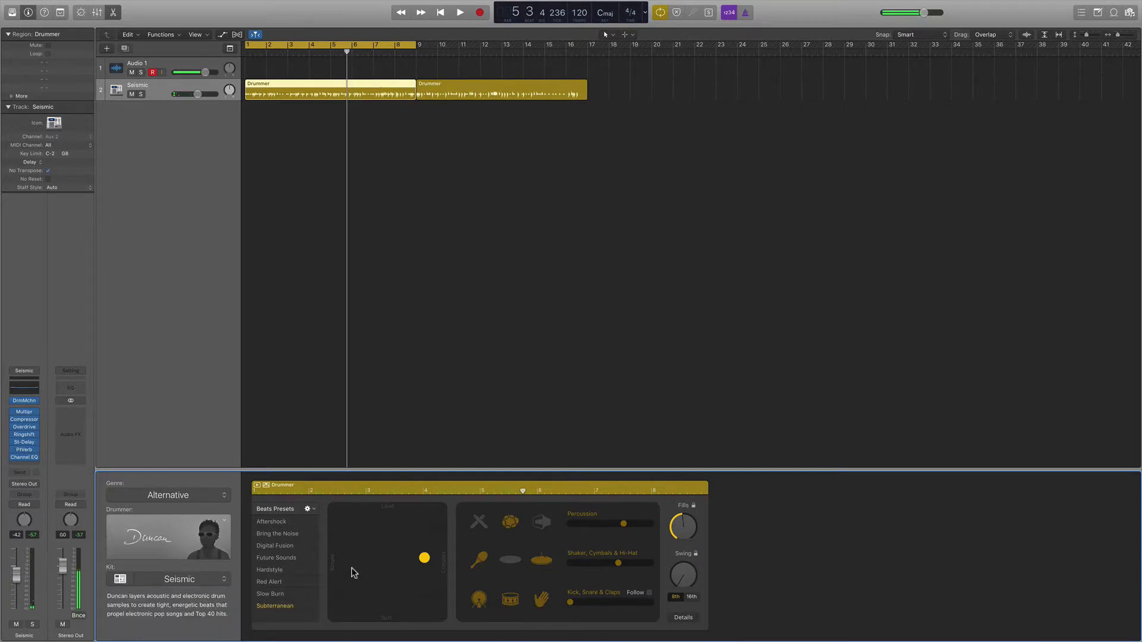
# Reselect the first Drummer region, resume playback, and make Duncan's beat slightly more complex and softer
pyautogui.click(359, 126)
pyautogui.click(390, 94)
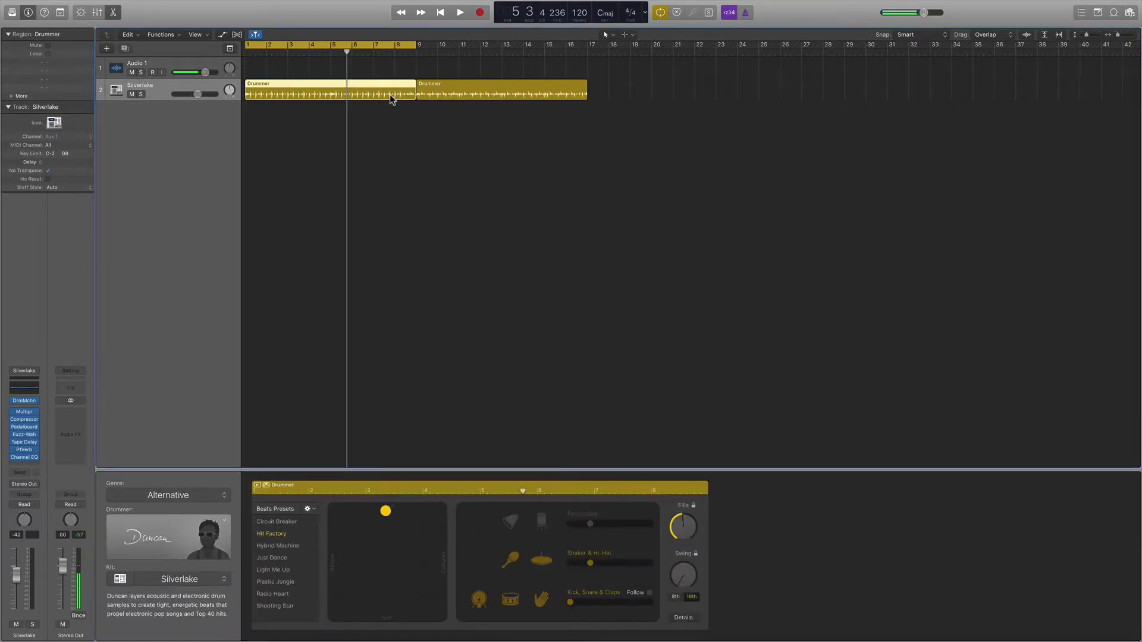
pyautogui.hotkey('shift', 'space')
pyautogui.moveTo(386, 512); pyautogui.dragTo(404, 522)
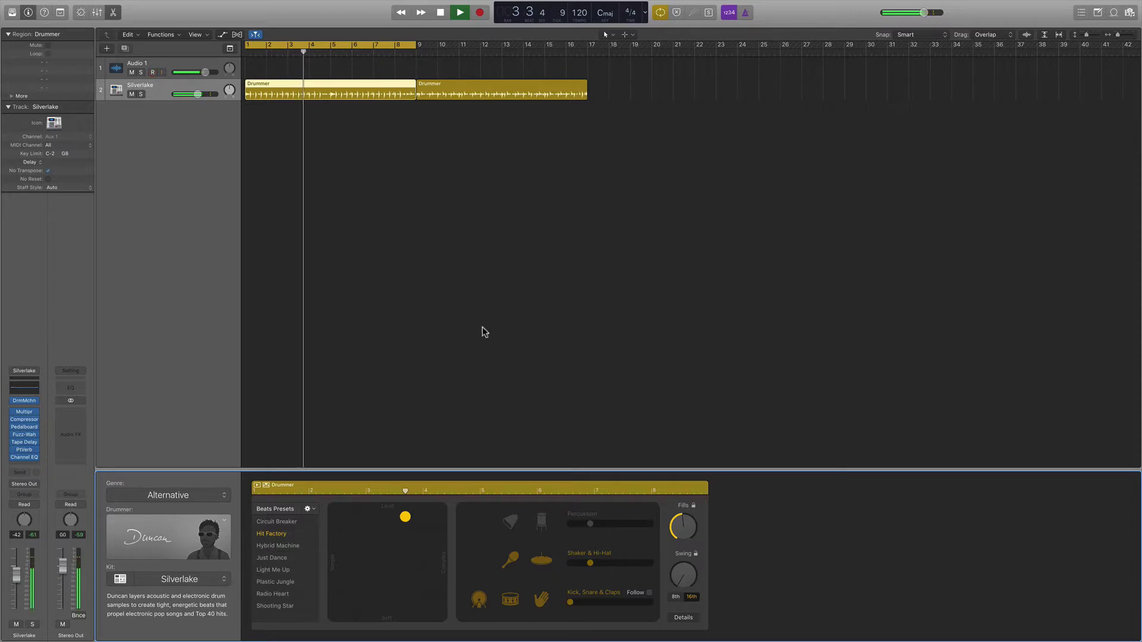
pyautogui.moveTo(405, 516); pyautogui.dragTo(415, 561)
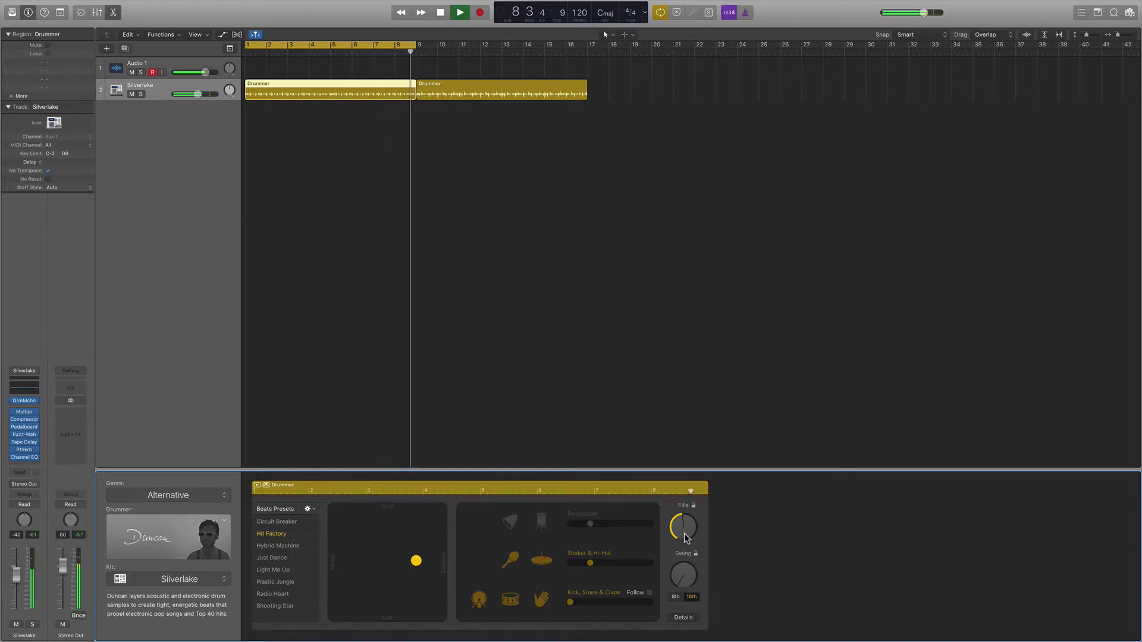
# Try the Fills knob at none and then at more fills, and leave it at a moderate amount
pyautogui.moveTo(684, 533); pyautogui.dragTo(683, 571)
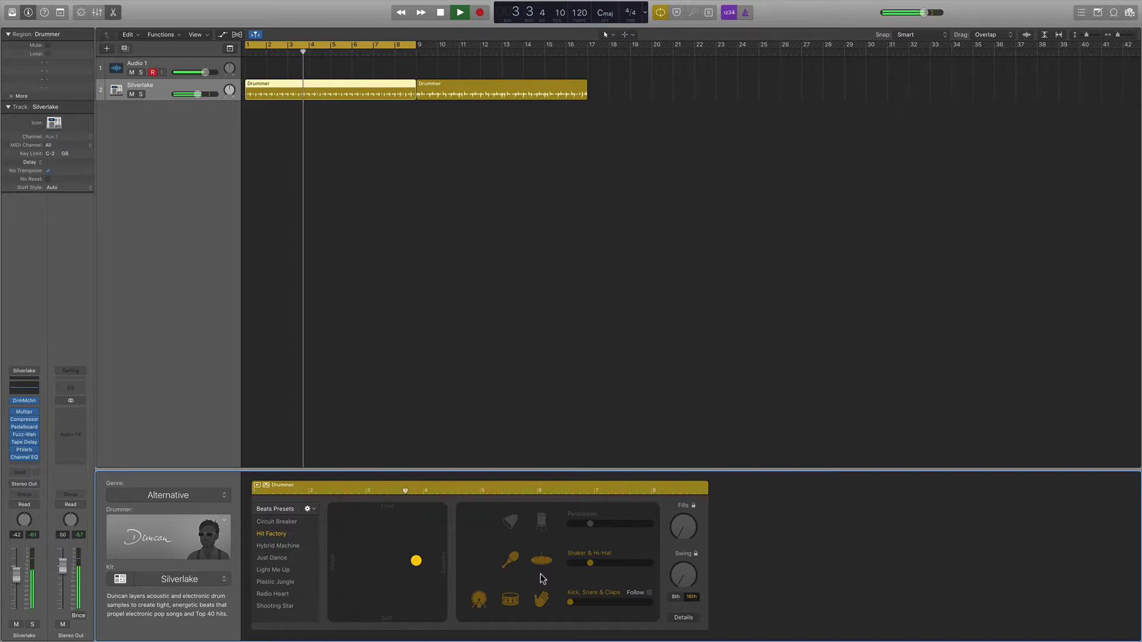
pyautogui.moveTo(684, 526); pyautogui.dragTo(654, 389)
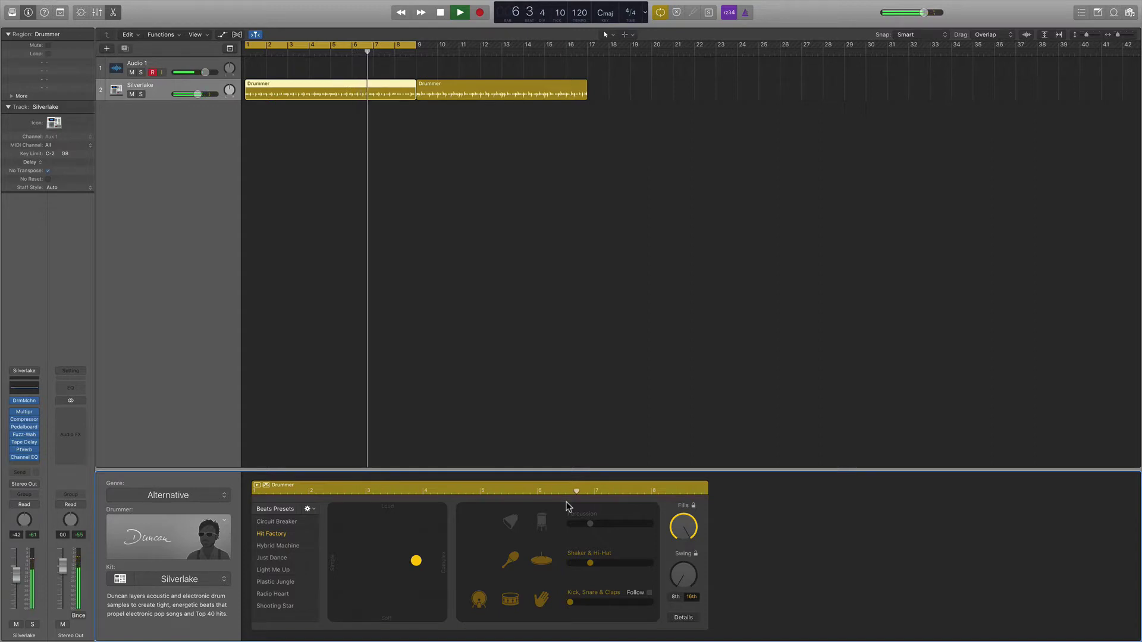
pyautogui.moveTo(681, 536); pyautogui.dragTo(667, 565)
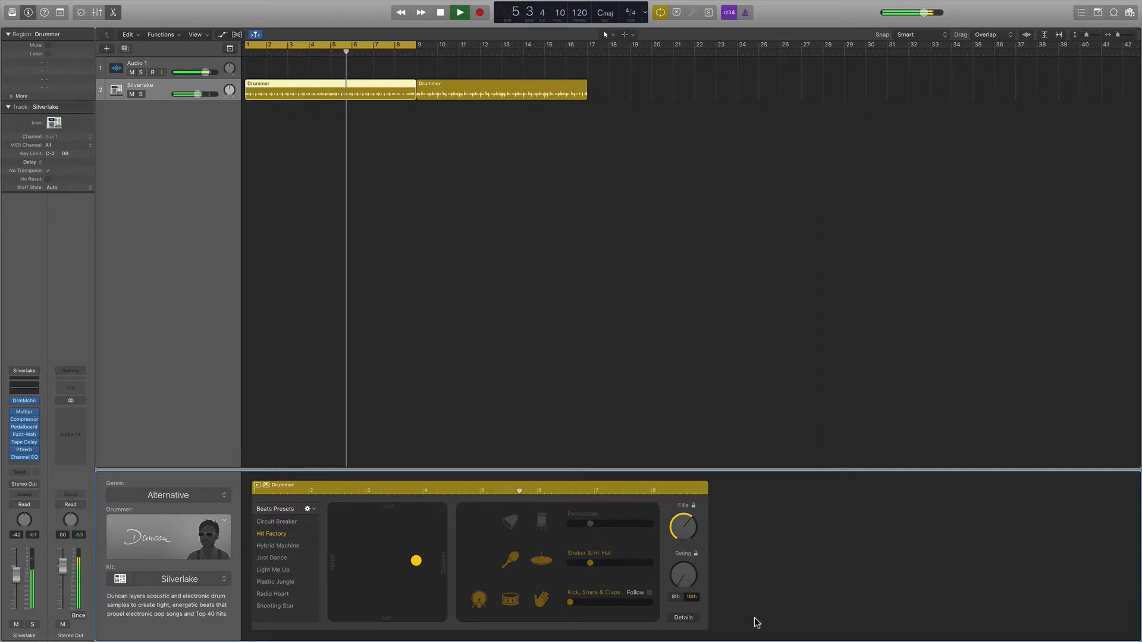
# Show the Drummer Details and shift the fifth kit piece's Complexity Range slider higher
pyautogui.click(688, 620)
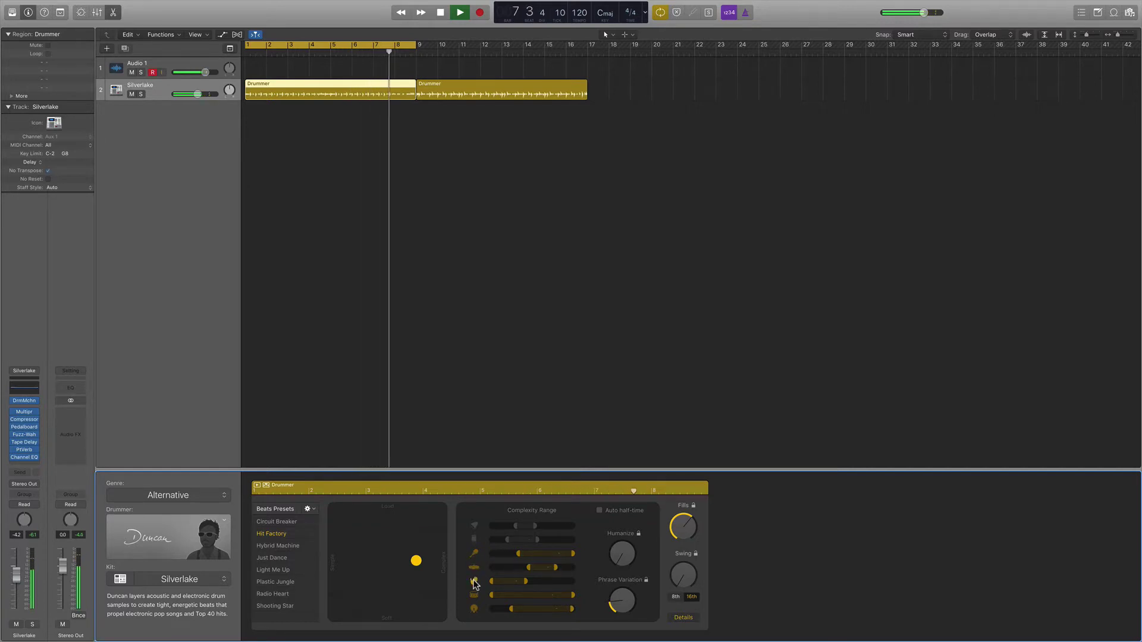
pyautogui.moveTo(517, 585)
pyautogui.mouseDown()
pyautogui.moveTo(542, 585)
pyautogui.moveTo(520, 586)
pyautogui.mouseUp()
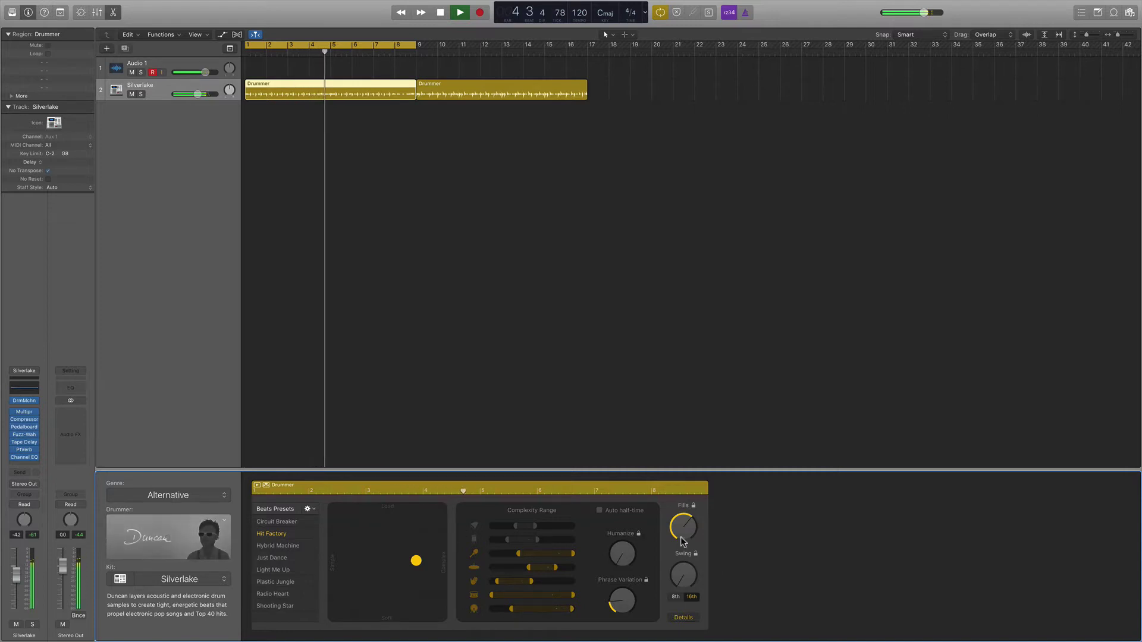
# Close Details, pick Darcy from the Songwriter genre, and move the XY puck toward complex and soft
pyautogui.click(682, 618)
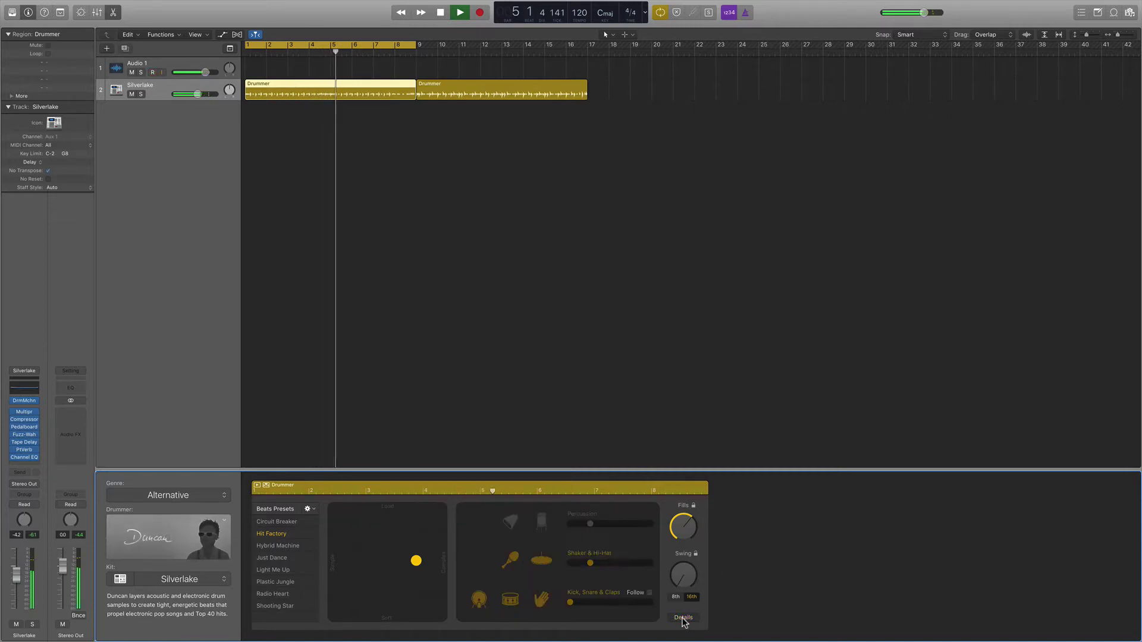
pyautogui.click(184, 495)
pyautogui.click(189, 506)
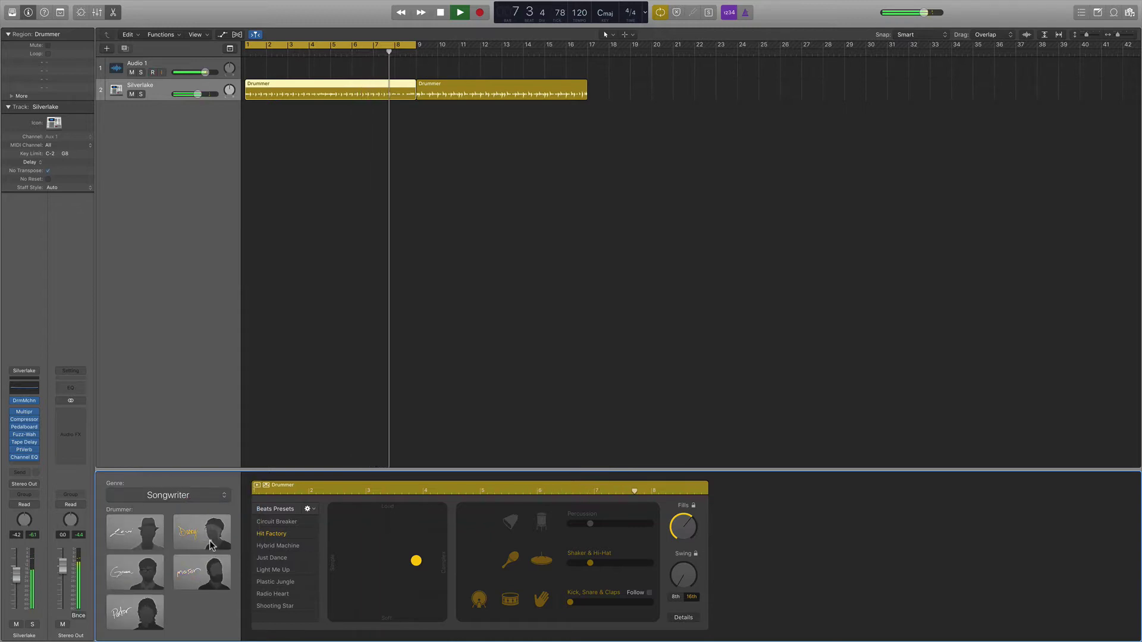
pyautogui.click(209, 541)
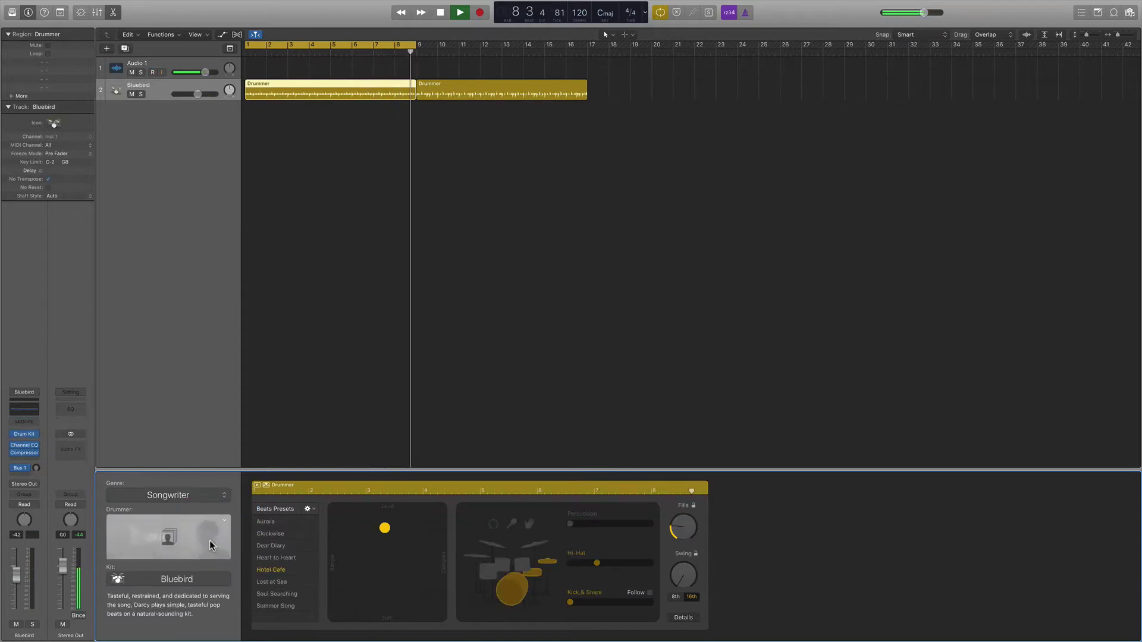
pyautogui.moveTo(384, 527); pyautogui.dragTo(428, 568)
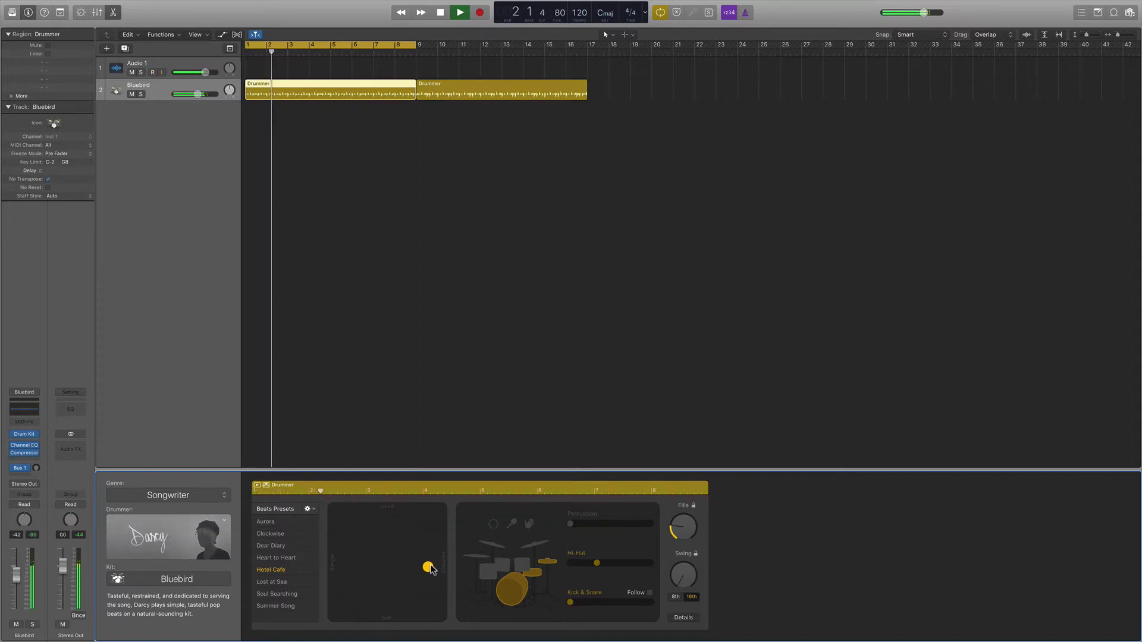
# In Details, try Feel toward Push and return it to centre, then leave Ghost Notes near Quiet
pyautogui.click(684, 619)
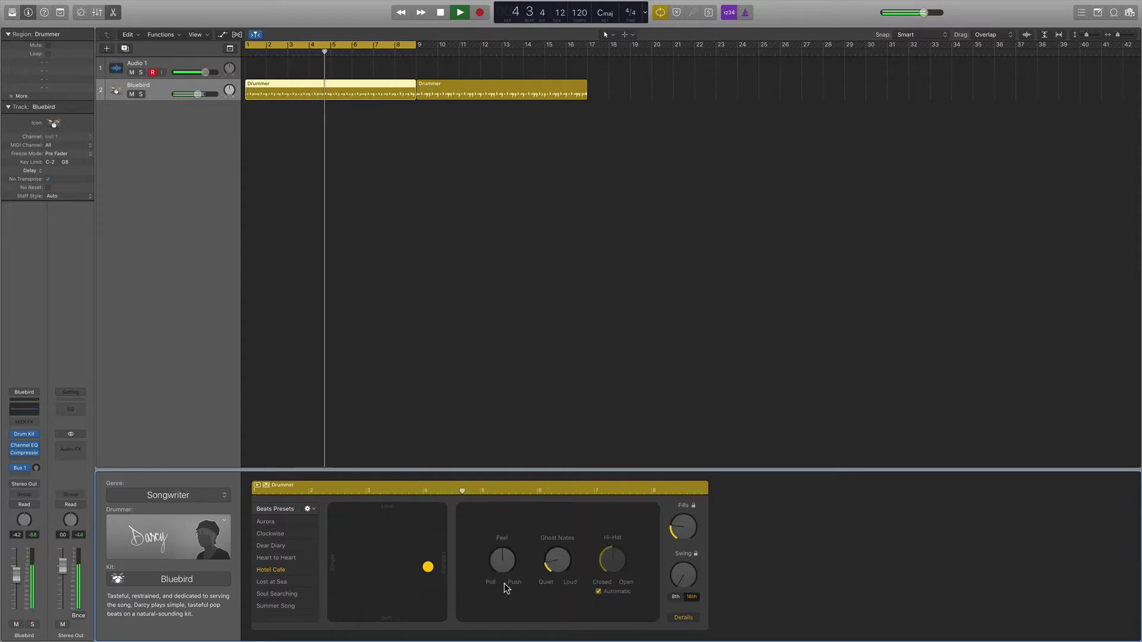
pyautogui.moveTo(501, 565); pyautogui.dragTo(502, 520)
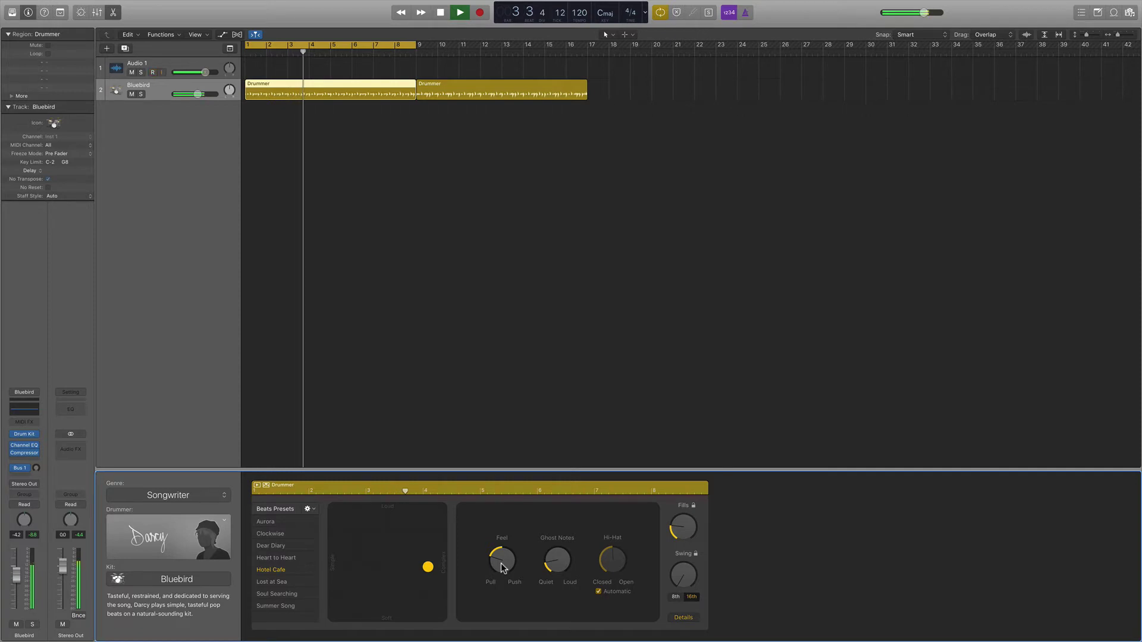
pyautogui.moveTo(502, 568); pyautogui.dragTo(505, 542)
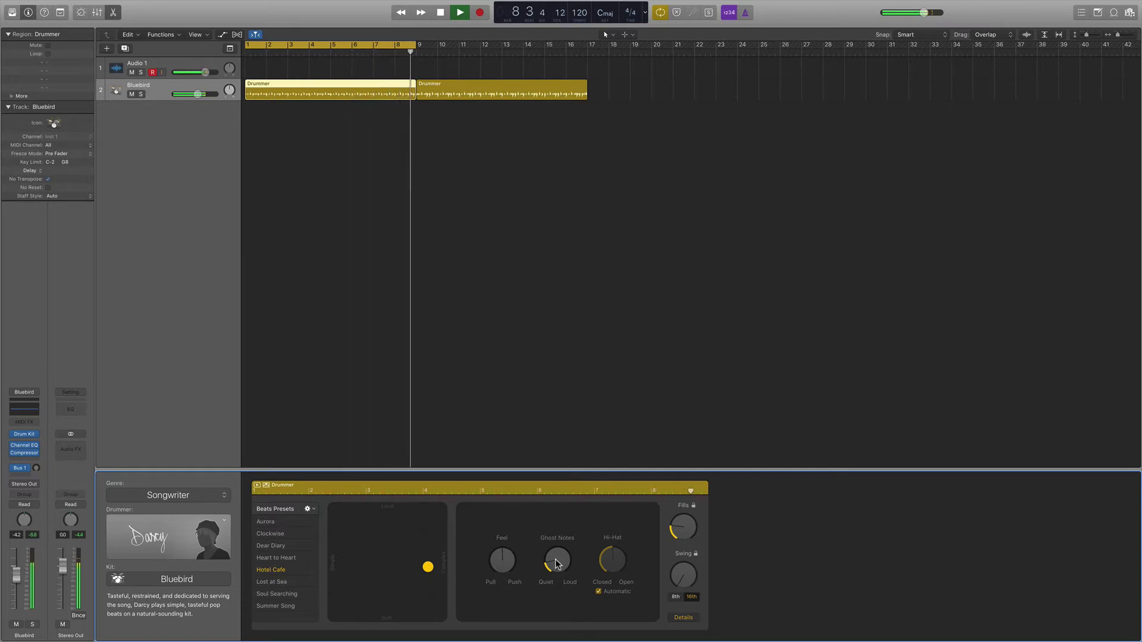
pyautogui.moveTo(556, 564); pyautogui.dragTo(558, 538)
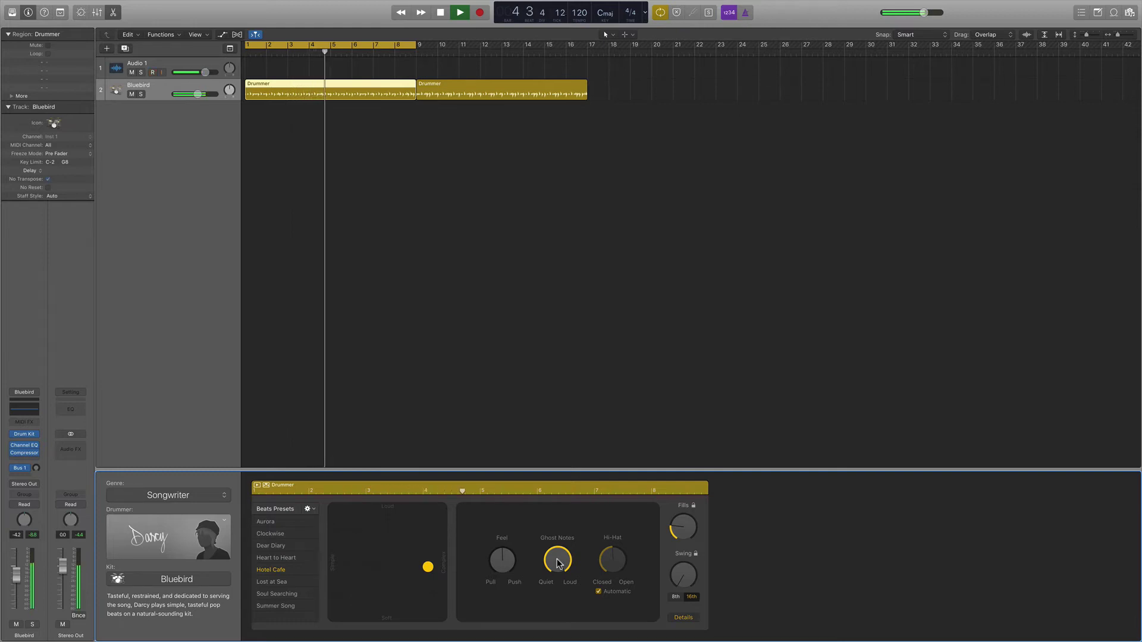
pyautogui.moveTo(558, 564); pyautogui.dragTo(552, 639)
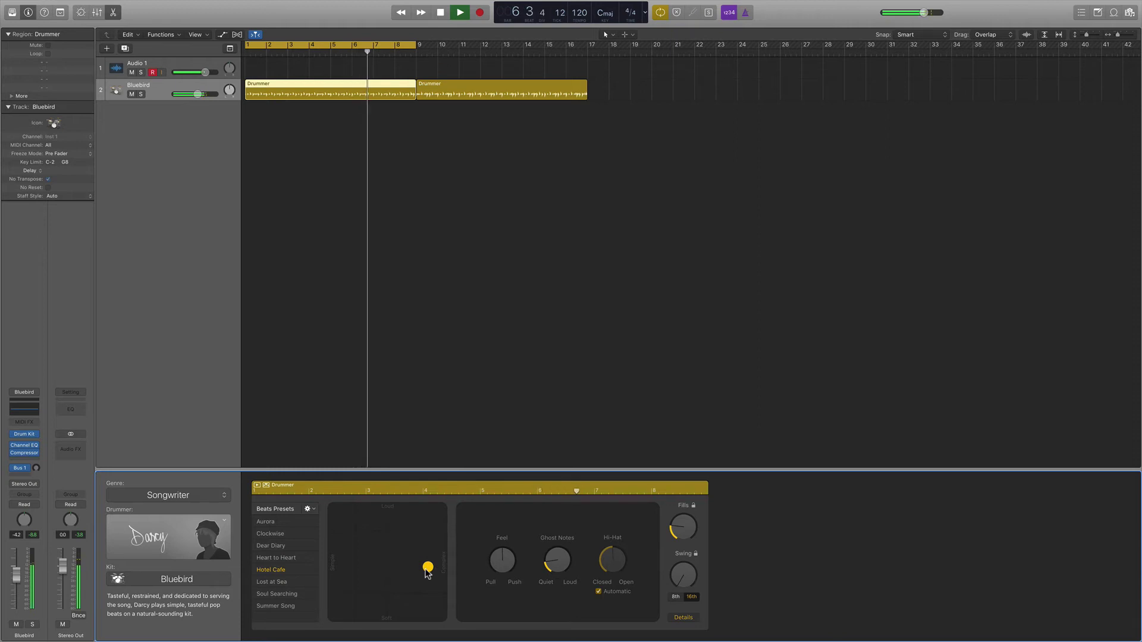
# Turn off Automatic hi-hat, set the Hi-Hat knob fully Closed, and close Details
pyautogui.click(598, 592)
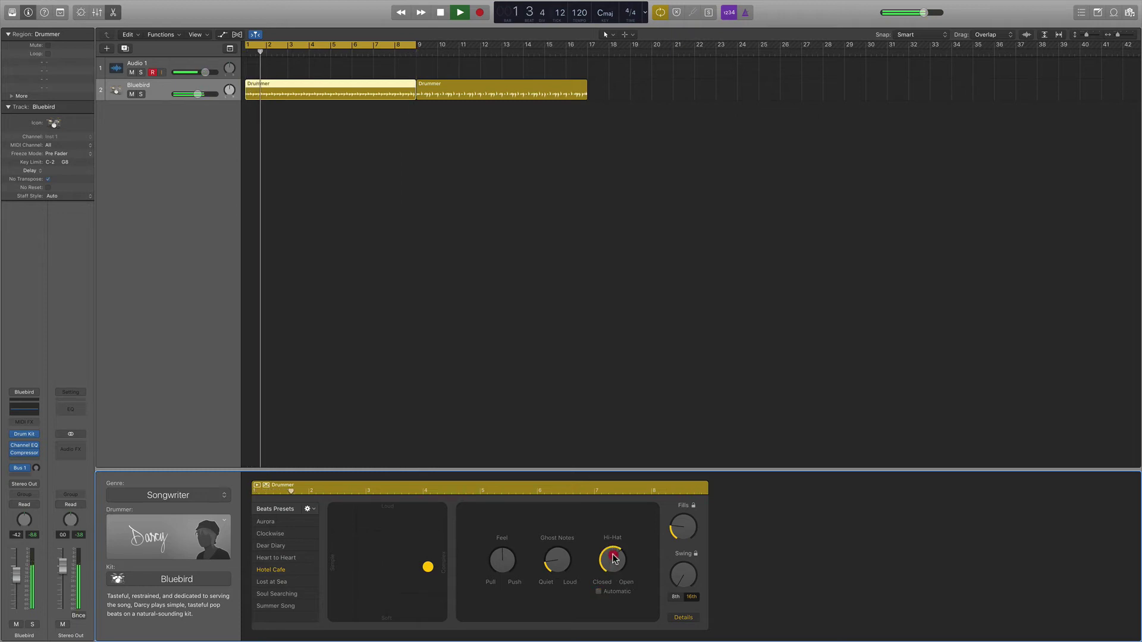
pyautogui.moveTo(614, 556); pyautogui.dragTo(614, 509)
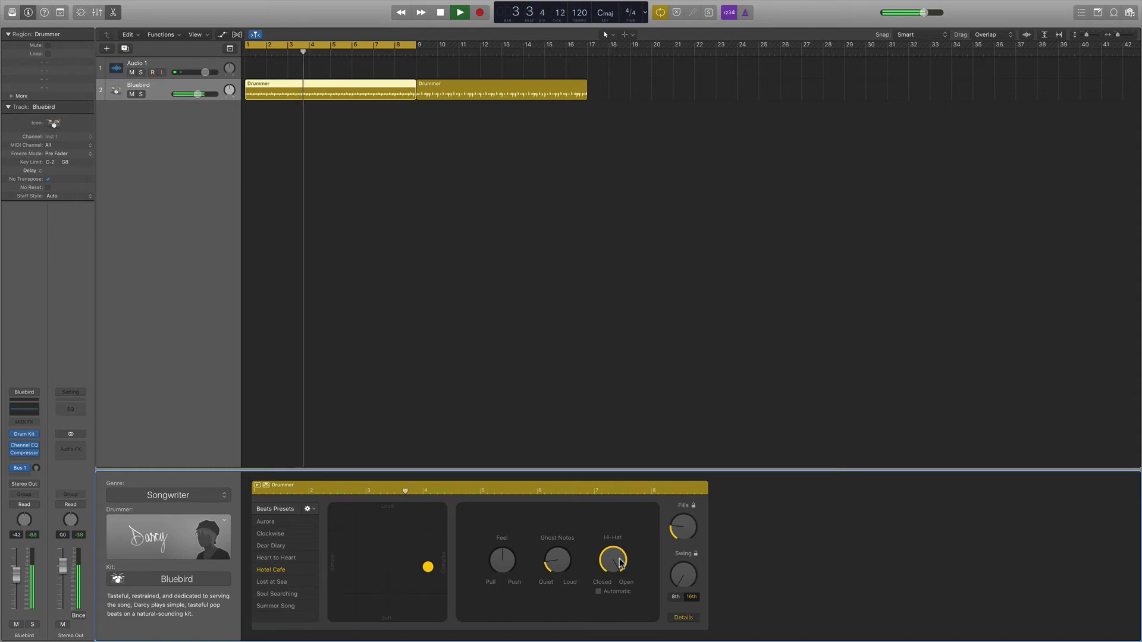
pyautogui.moveTo(620, 562); pyautogui.dragTo(614, 618)
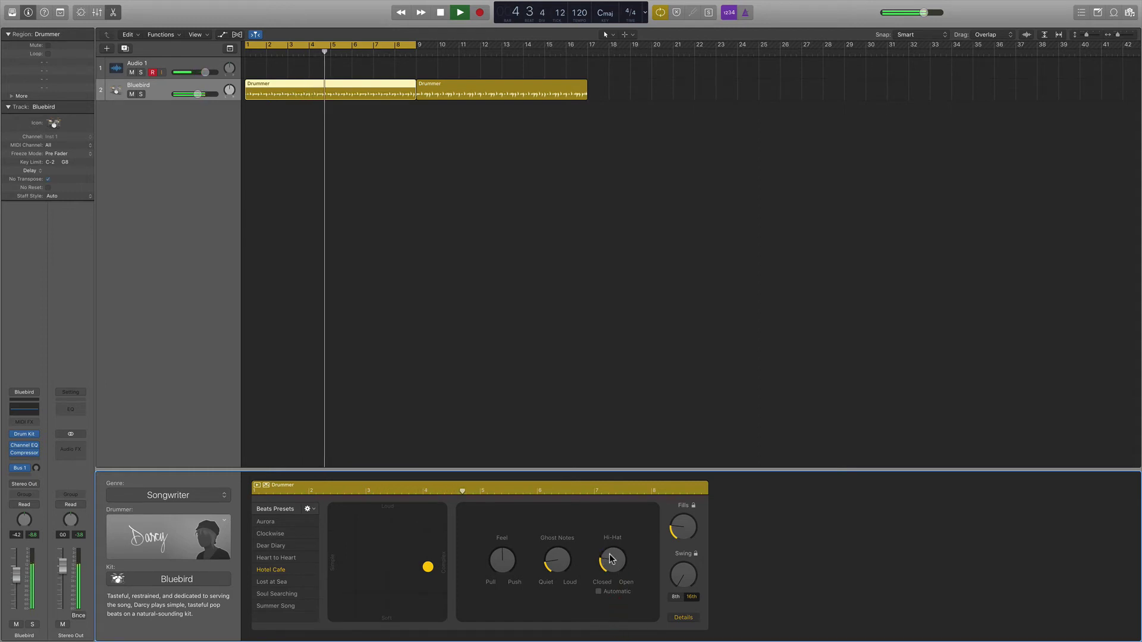
pyautogui.moveTo(610, 559); pyautogui.dragTo(601, 512)
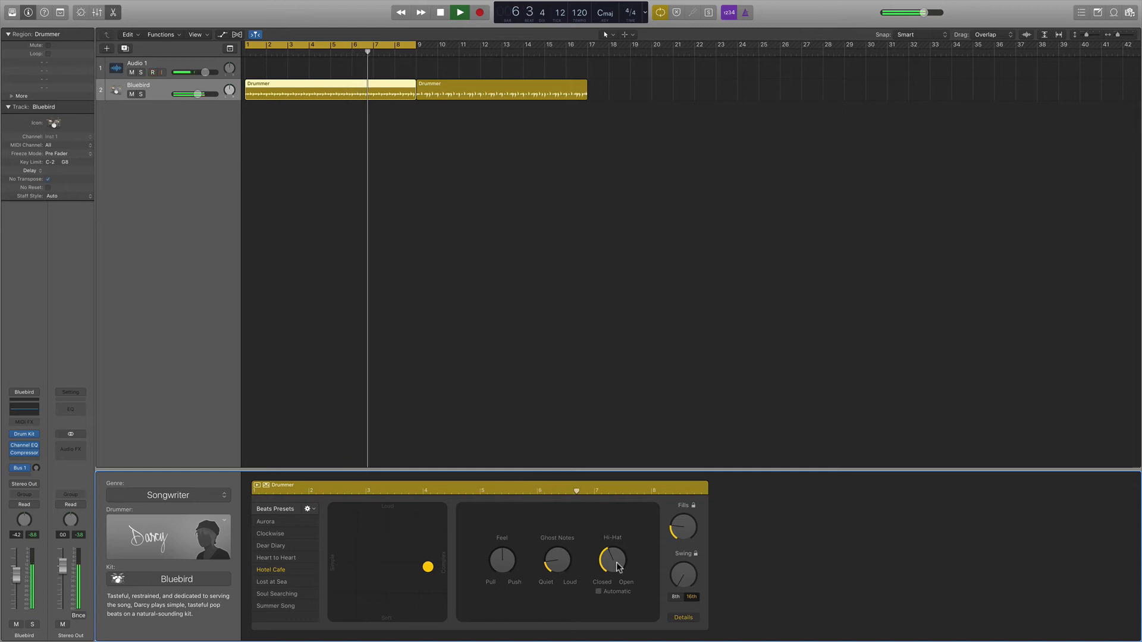
pyautogui.click(683, 617)
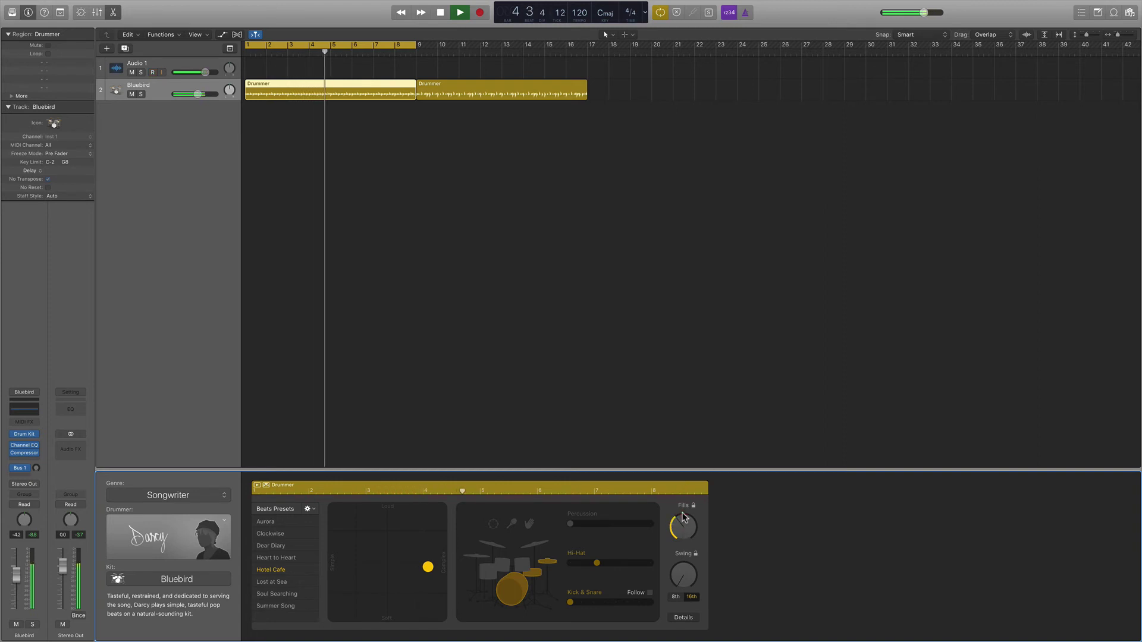
# Stop playback and convert the first Drummer region with Convert to Midi Region
pyautogui.press('space')
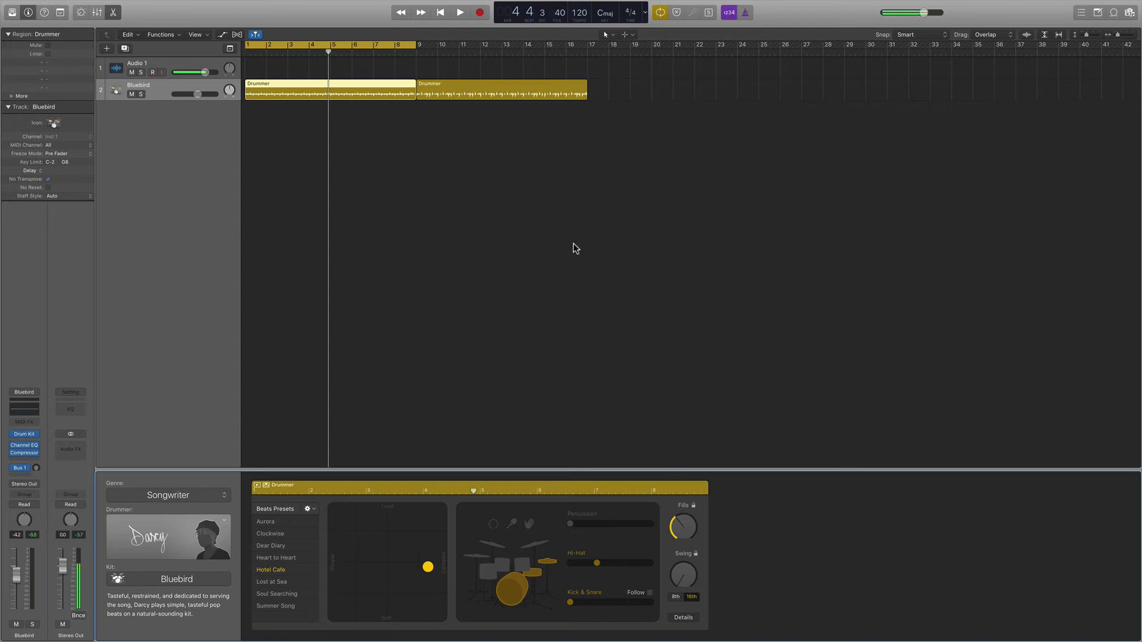
pyautogui.click(356, 124)
pyautogui.click(357, 98)
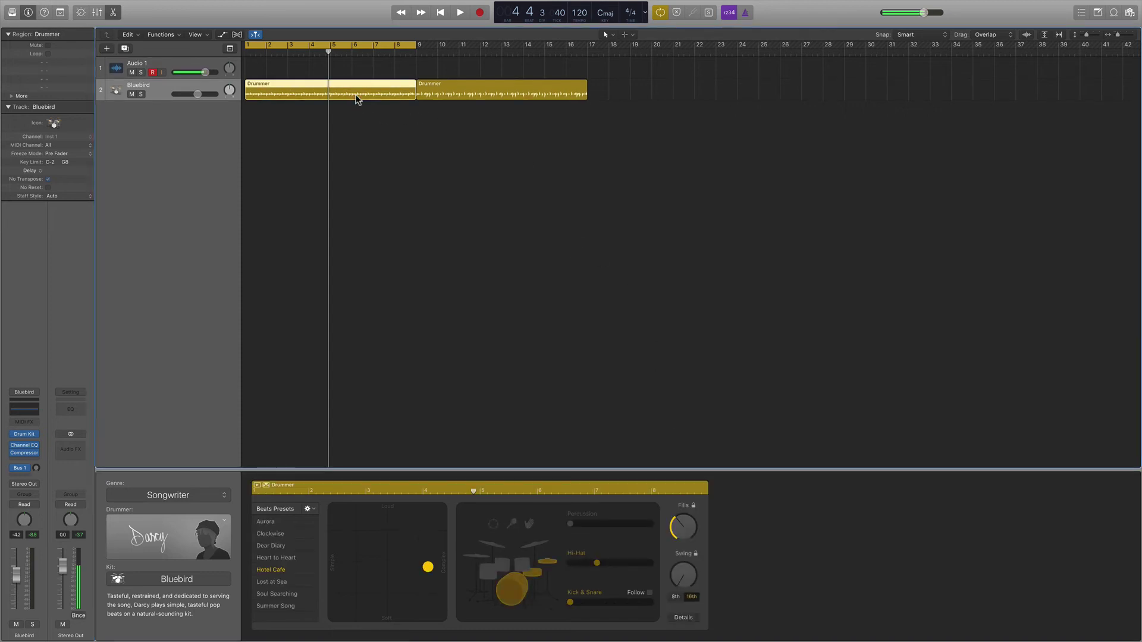
pyautogui.rightClick(358, 99)
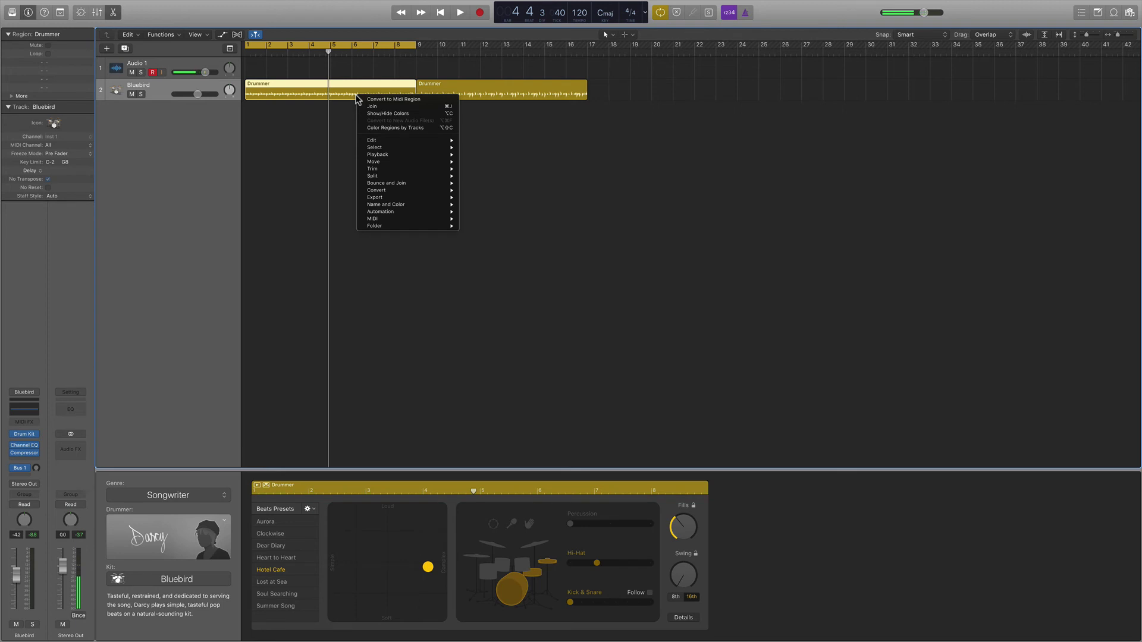
pyautogui.click(372, 101)
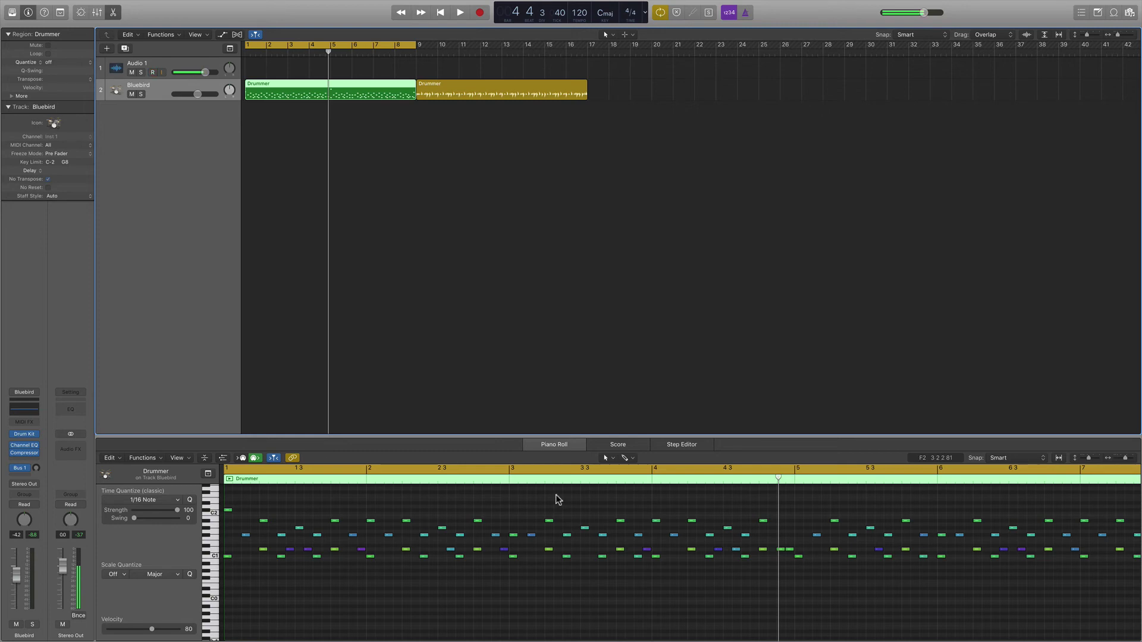
# Play the converted region, select Piano Roll notes to check a velocity of 33, then stop
pyautogui.press('space')
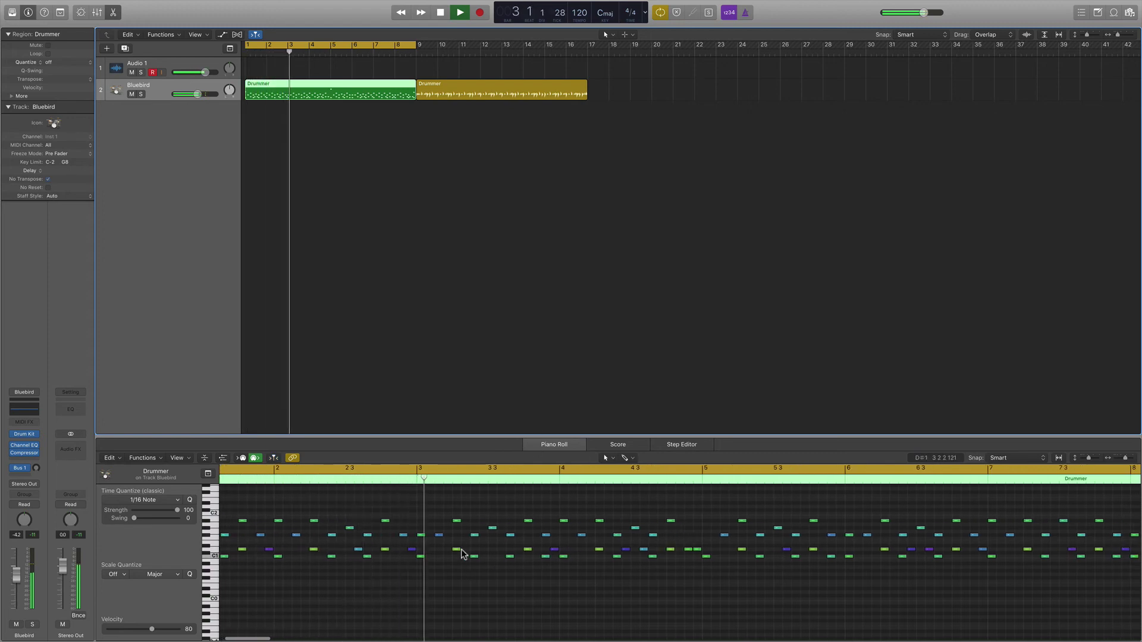
pyautogui.click(474, 549)
pyautogui.click(643, 549)
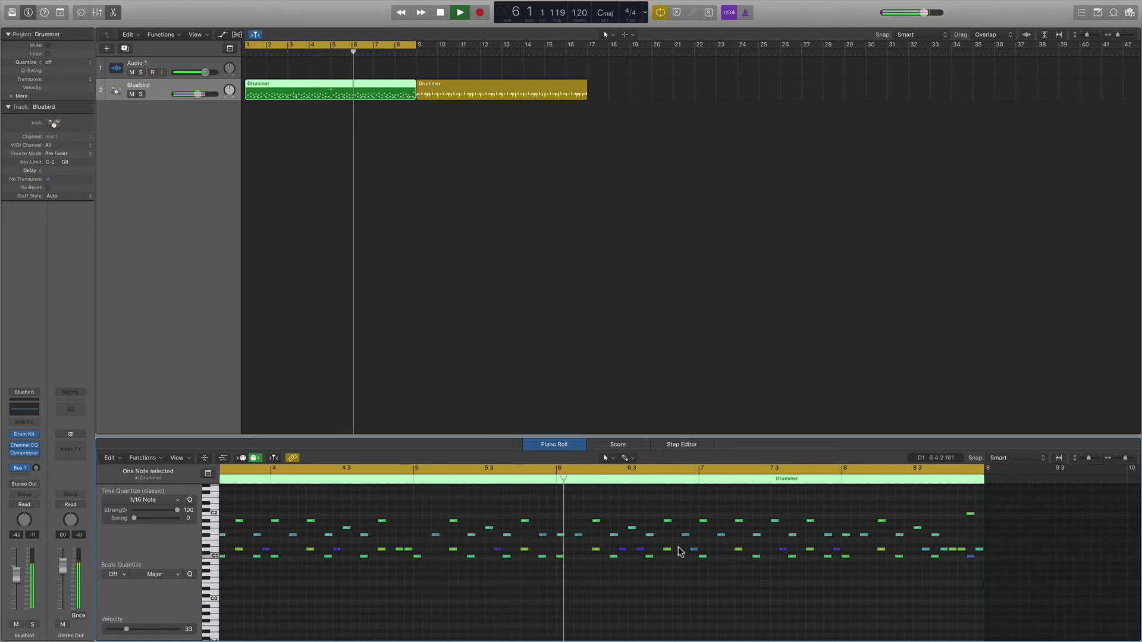
pyautogui.press('space')
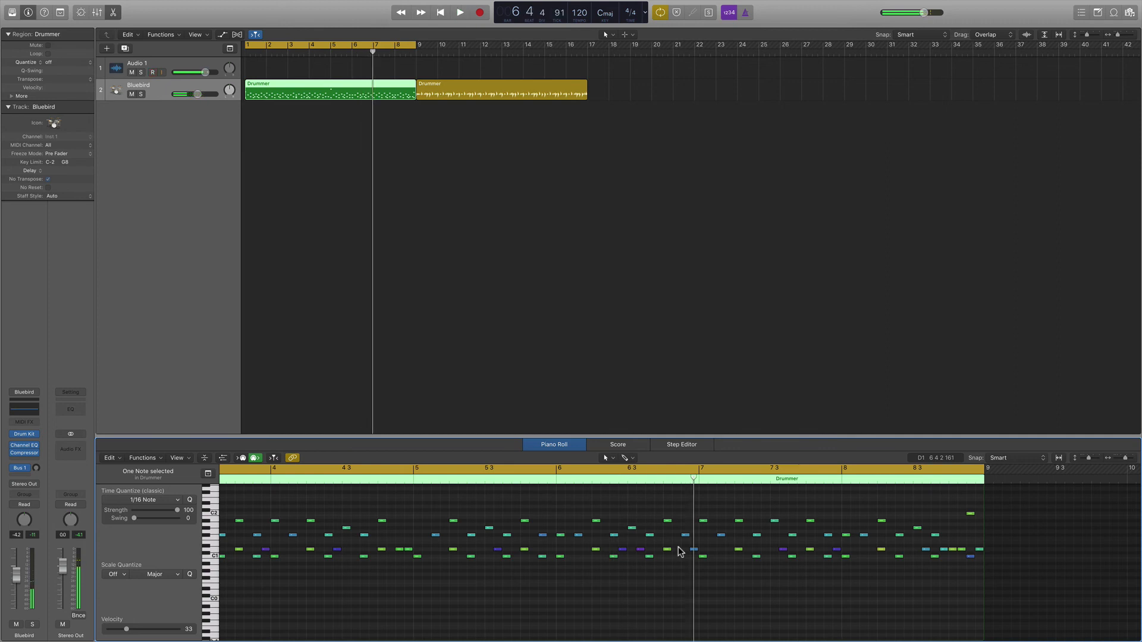